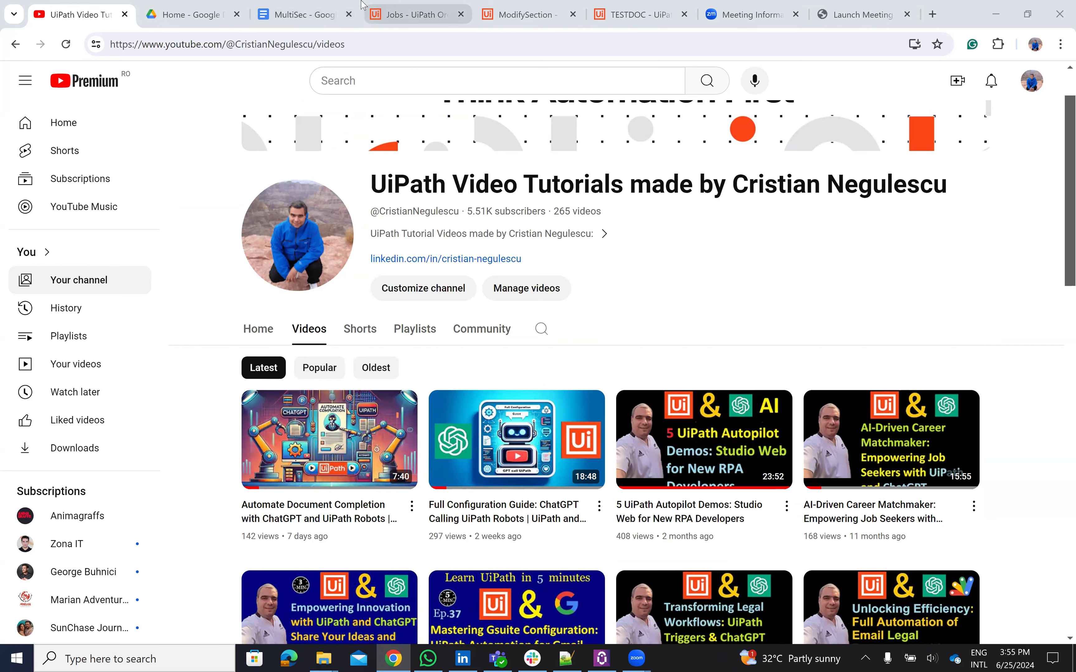
# Step: Switch to the MultiSec document in Google Docs and check the paragraph style of the Section1 heading
pyautogui.click(294, 6)
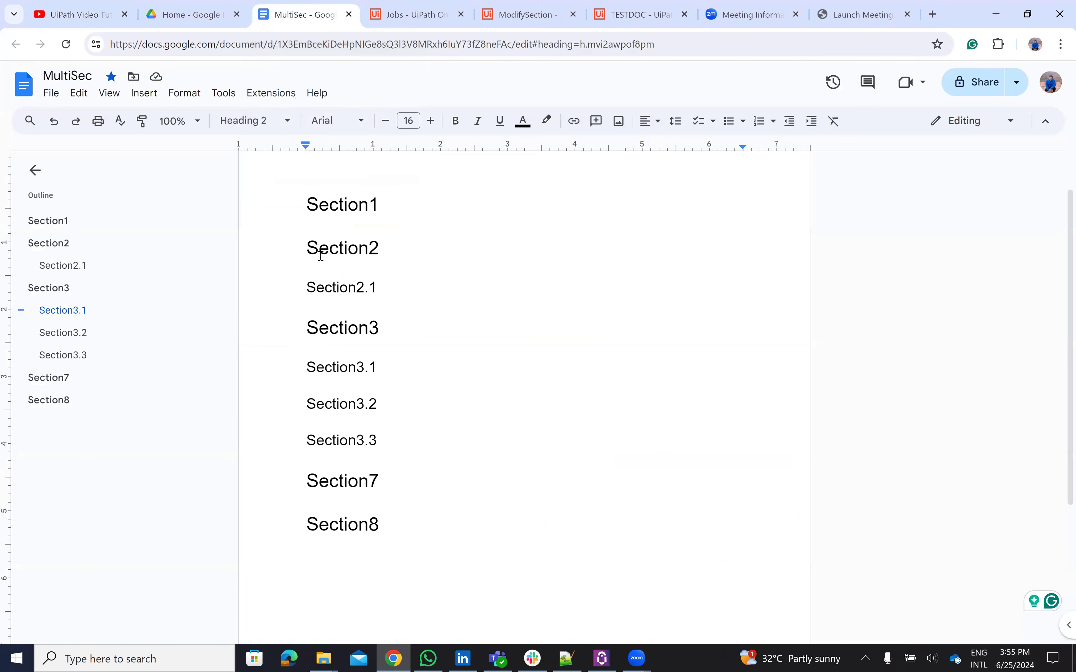
pyautogui.click(311, 204)
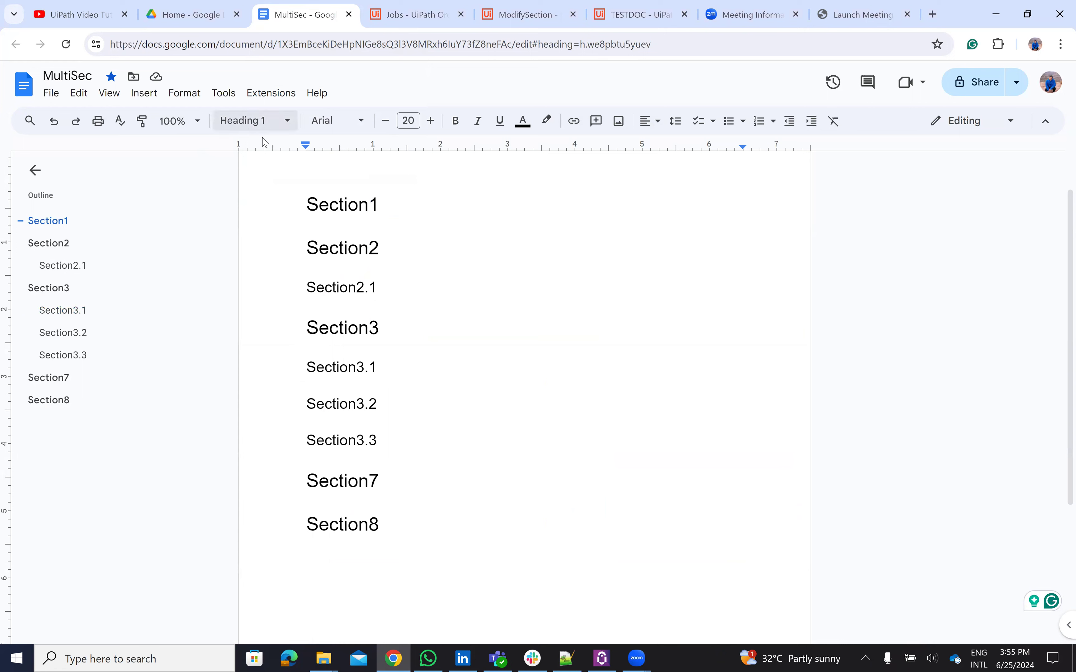
pyautogui.click(381, 438)
pyautogui.press('Delete')
pyautogui.click(307, 403)
pyautogui.press('Return')
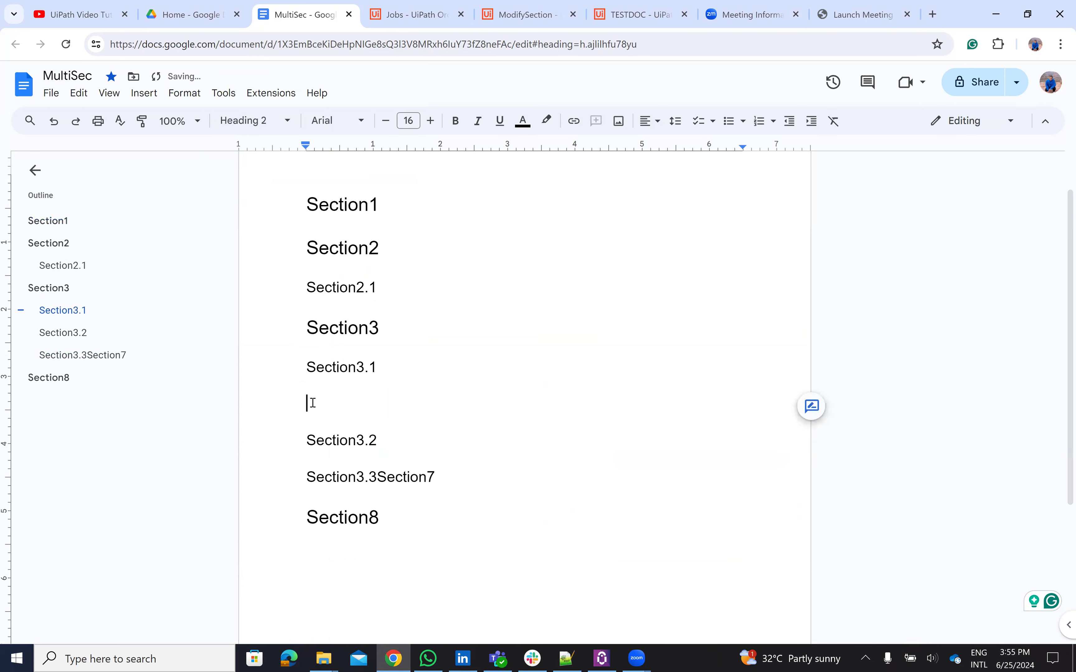
pyautogui.hotkey('ctrl', 'z')
pyautogui.hotkey('ctrl', 'z')
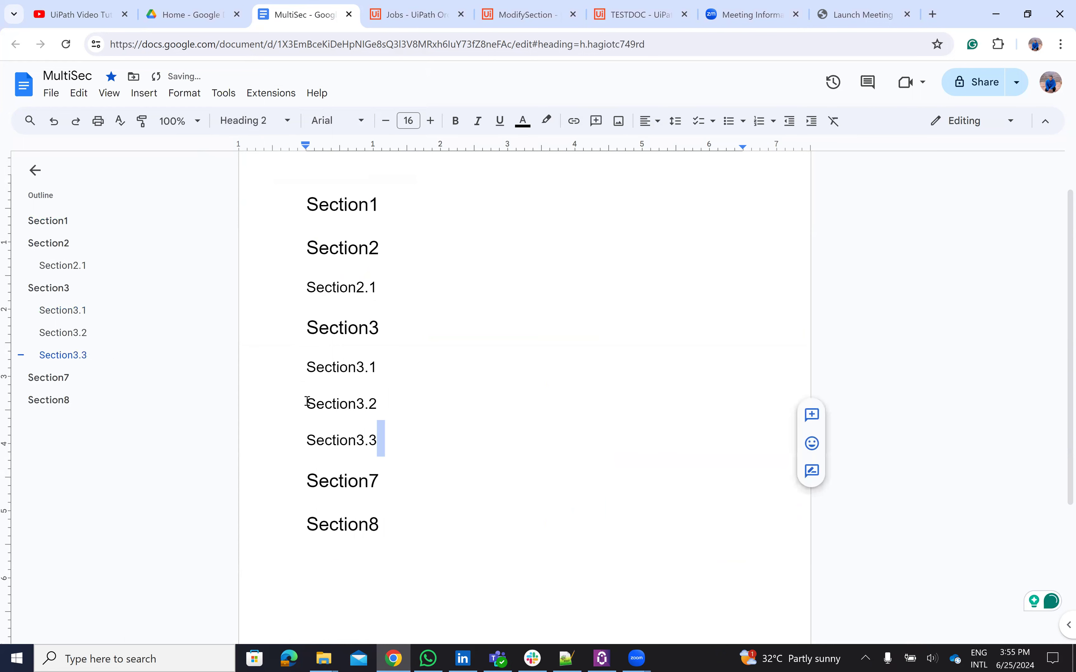
# Step: Change the Section3.2 and Section3.3 headings to the Heading 3 style
pyautogui.click(311, 401)
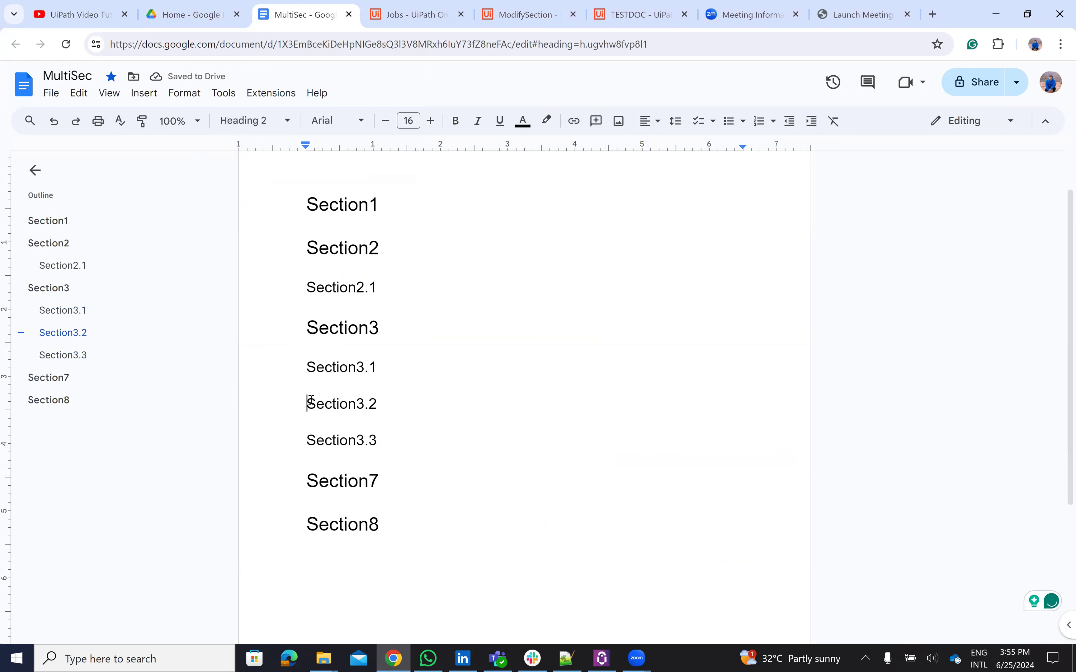
pyautogui.hotkey('shift', 'Down')
pyautogui.hotkey('shift', 'Down')
pyautogui.hotkey('shift', 'Down')
pyautogui.hotkey('shift', 'Up')
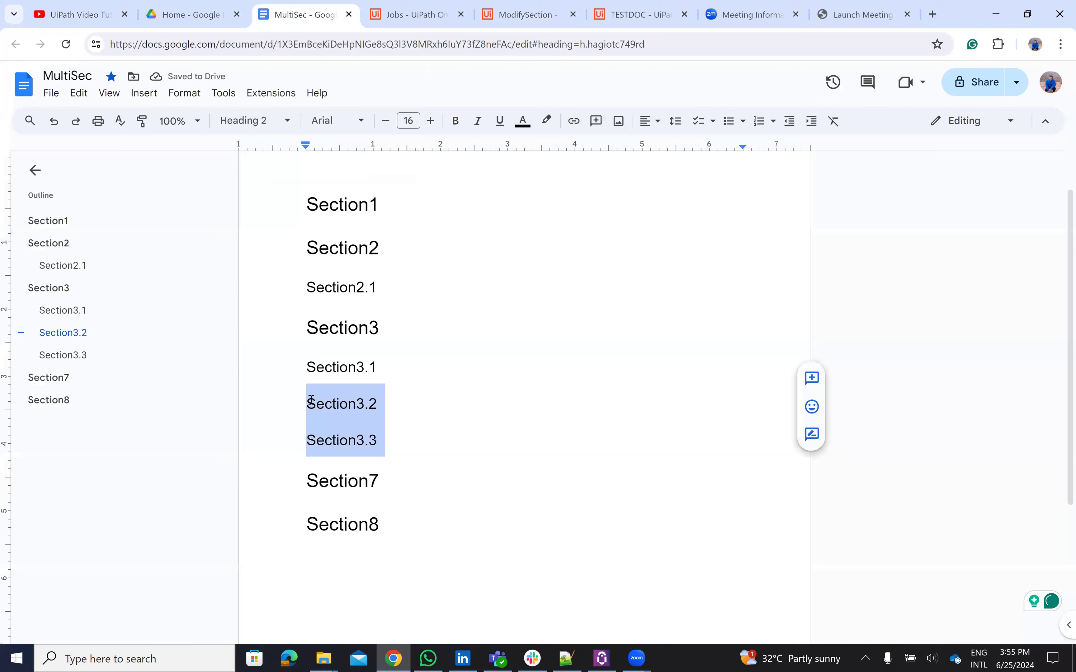
pyautogui.click(290, 123)
pyautogui.moveTo(309, 325)
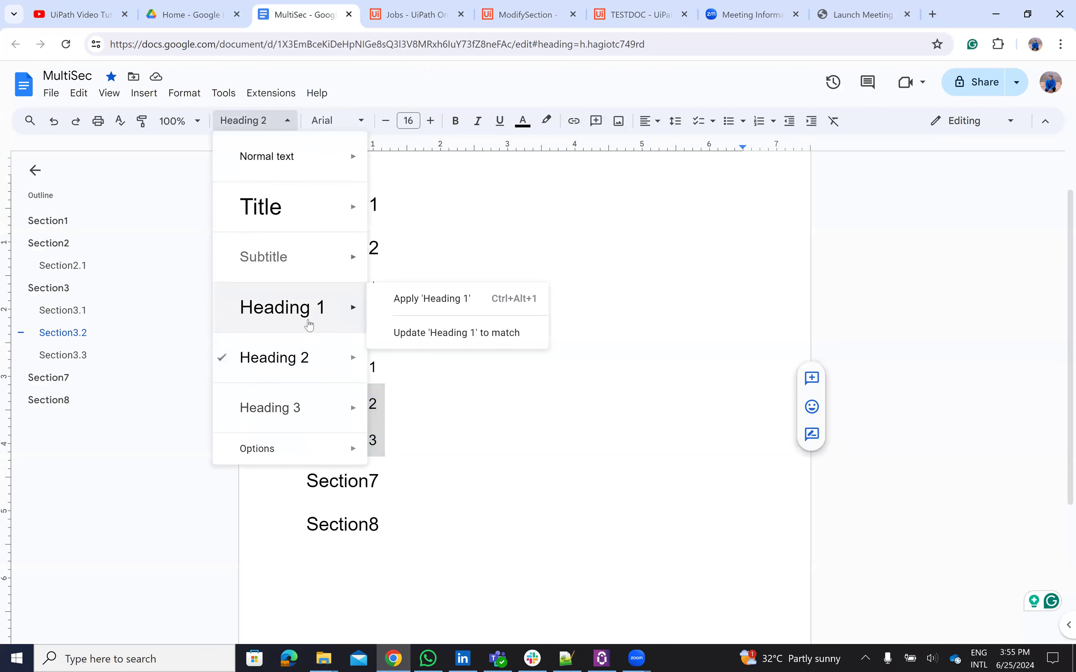
pyautogui.click(307, 404)
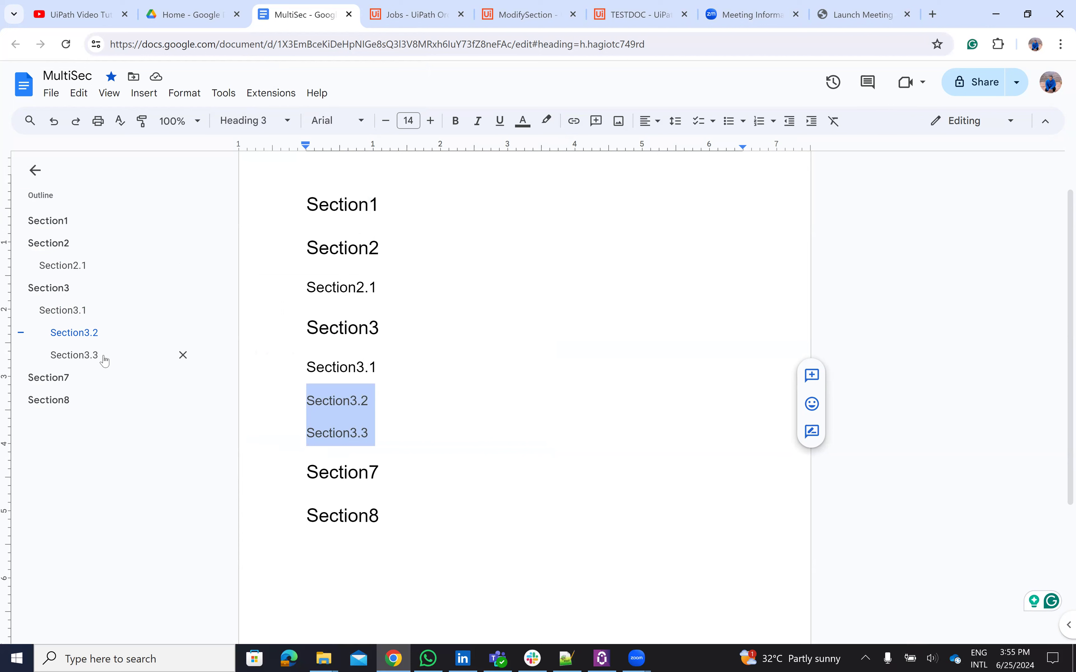
pyautogui.click(382, 428)
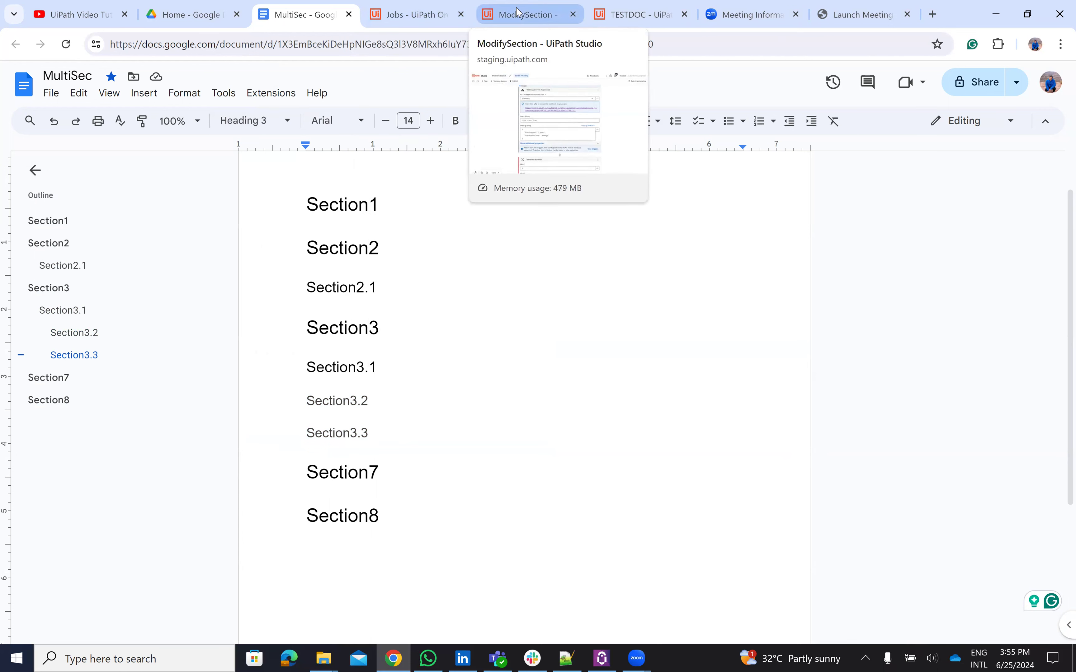
# Step: Switch to the TESTDOC project in UiPath Studio and add a Google Workspace Read Text activity directly after the Manual Trigger
pyautogui.click(623, 21)
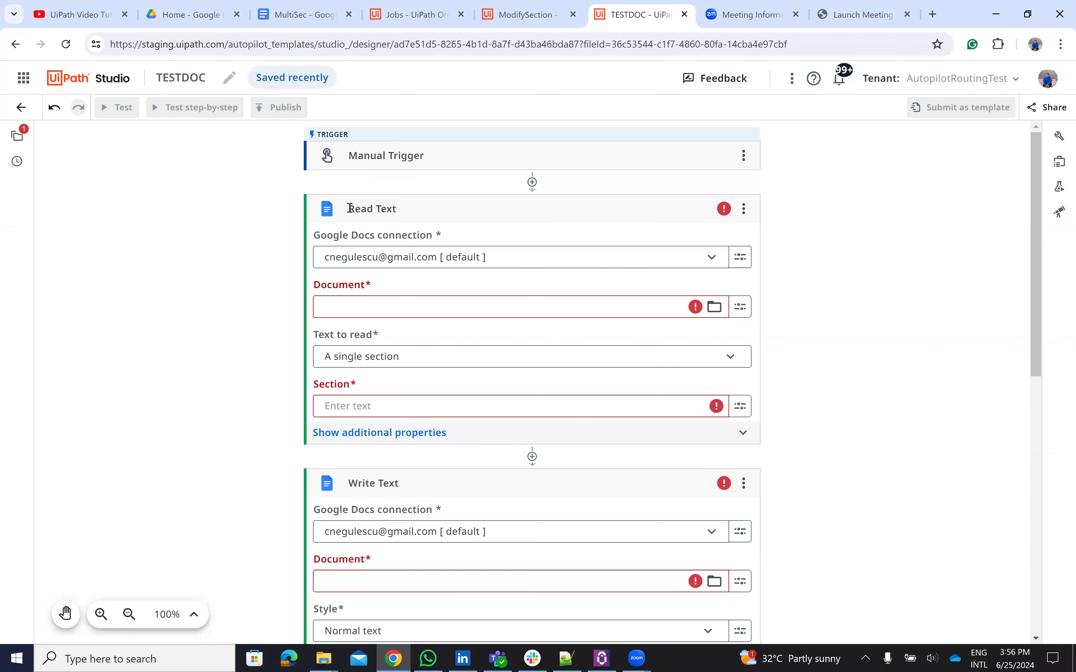
pyautogui.moveTo(328, 214)
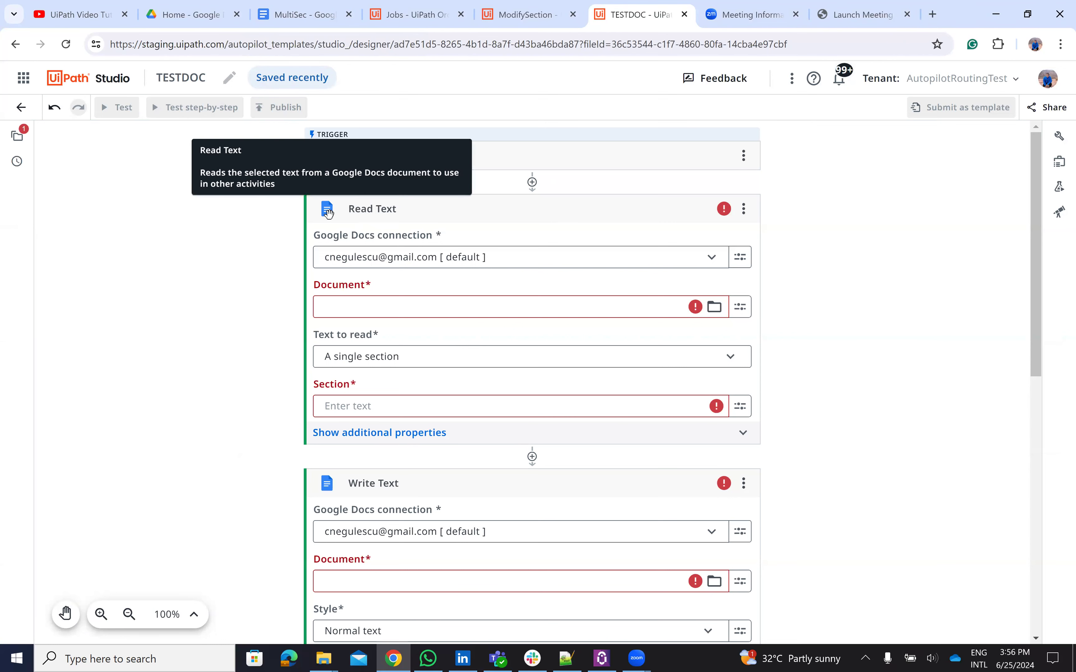
pyautogui.click(532, 182)
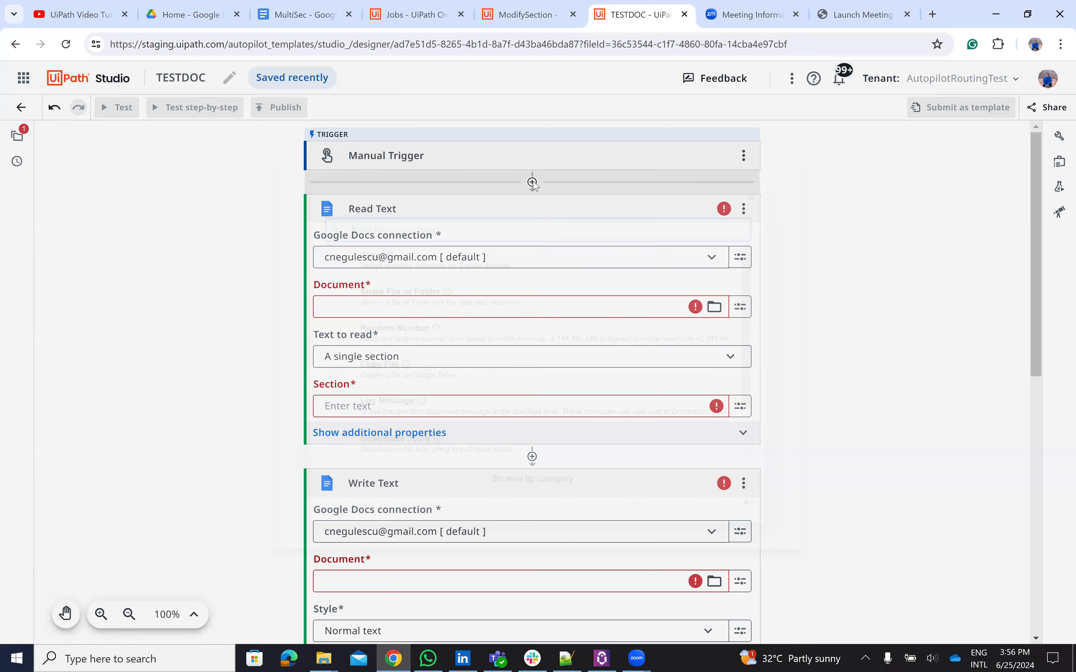
pyautogui.write('read text')
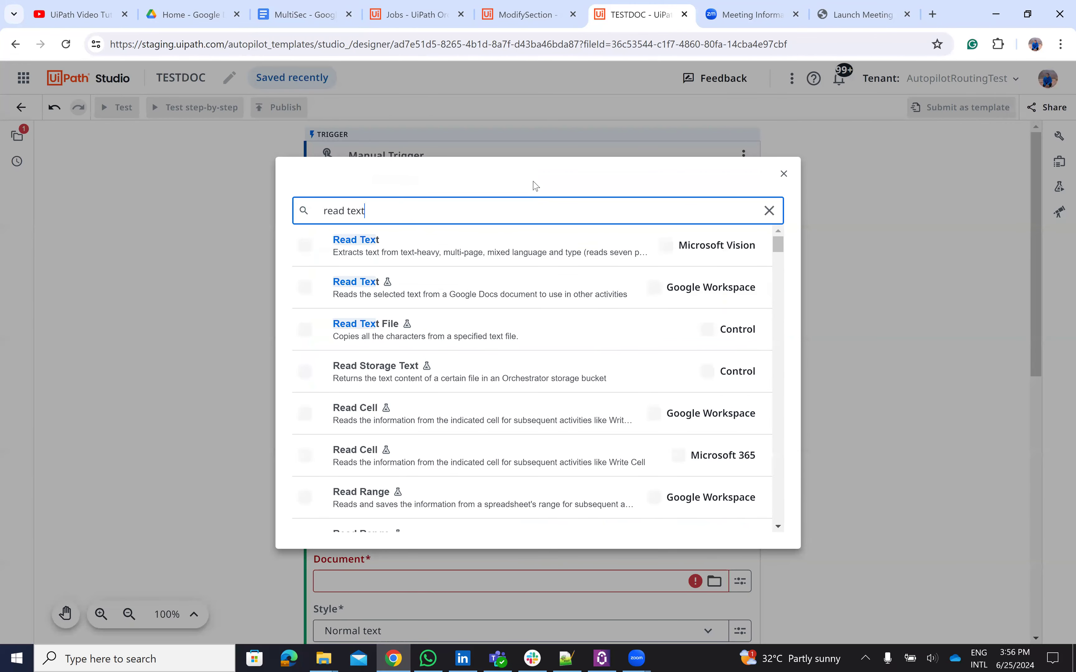
pyautogui.click(561, 297)
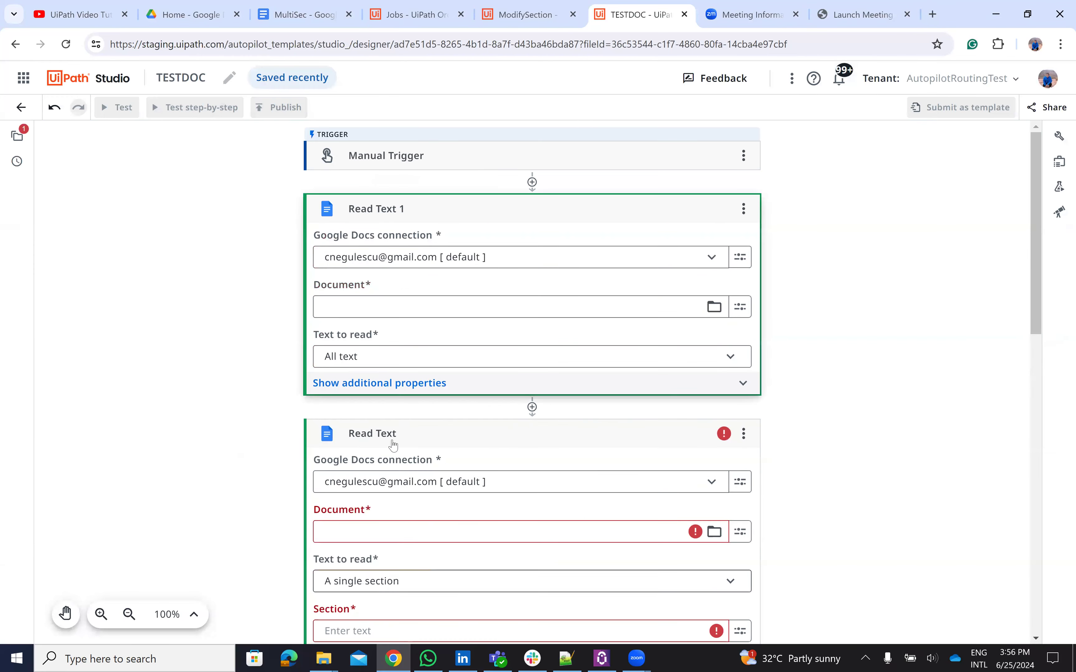
# Step: In the original Read Text activity, choose MultiSec from My Drive as the document and A single section as the text to read
pyautogui.scroll(-3, 588, 425)
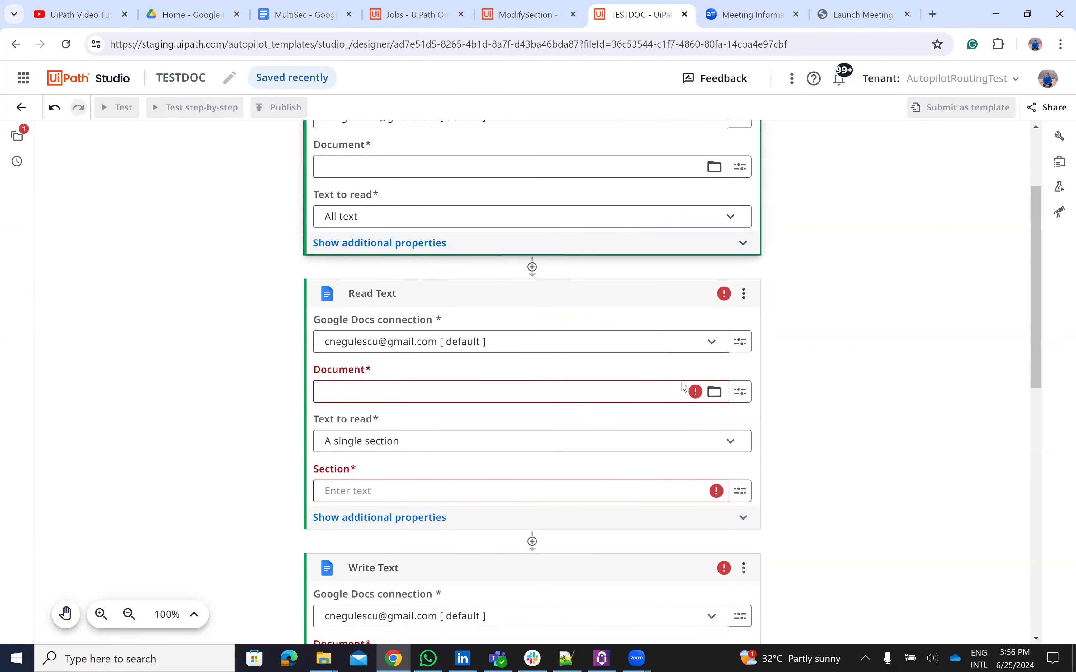
pyautogui.click(709, 399)
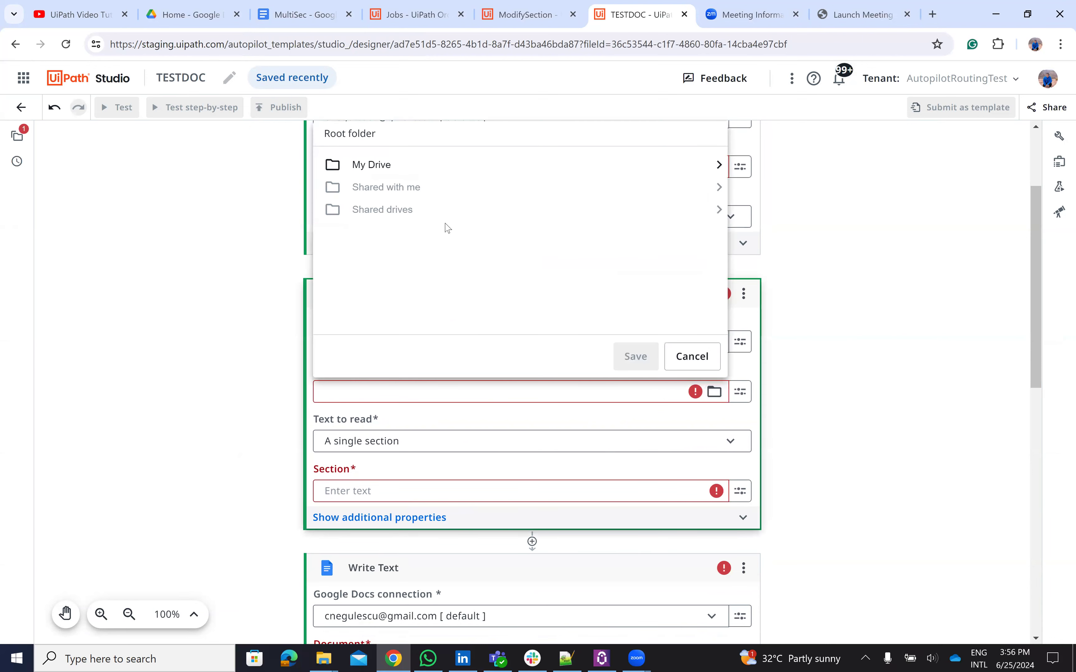
pyautogui.doubleClick(383, 171)
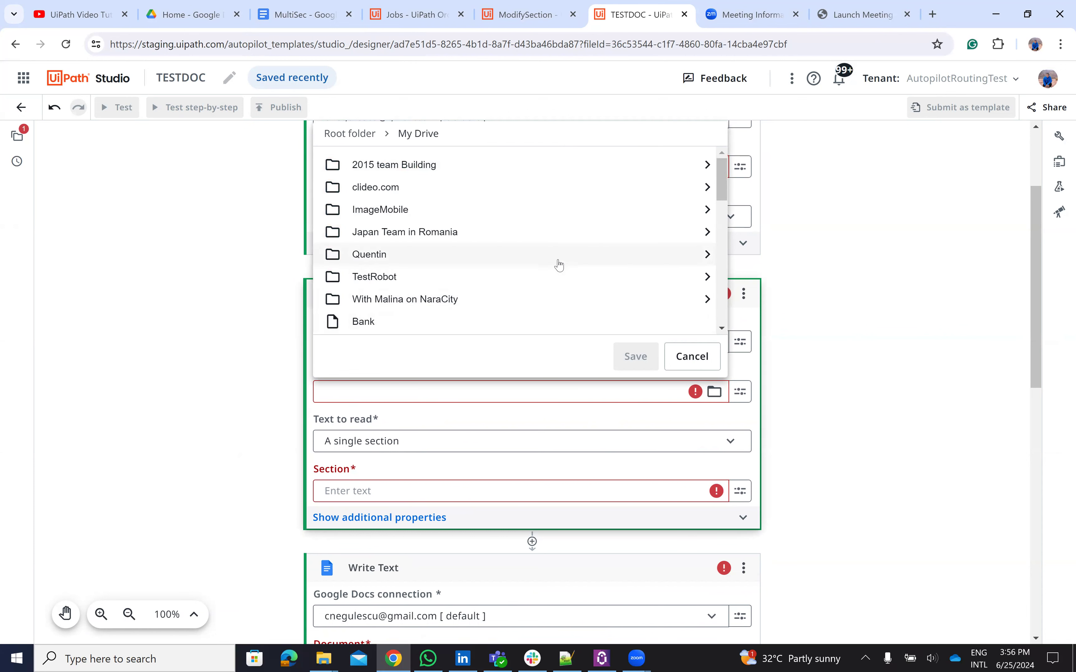
pyautogui.scroll(-5, 552, 274)
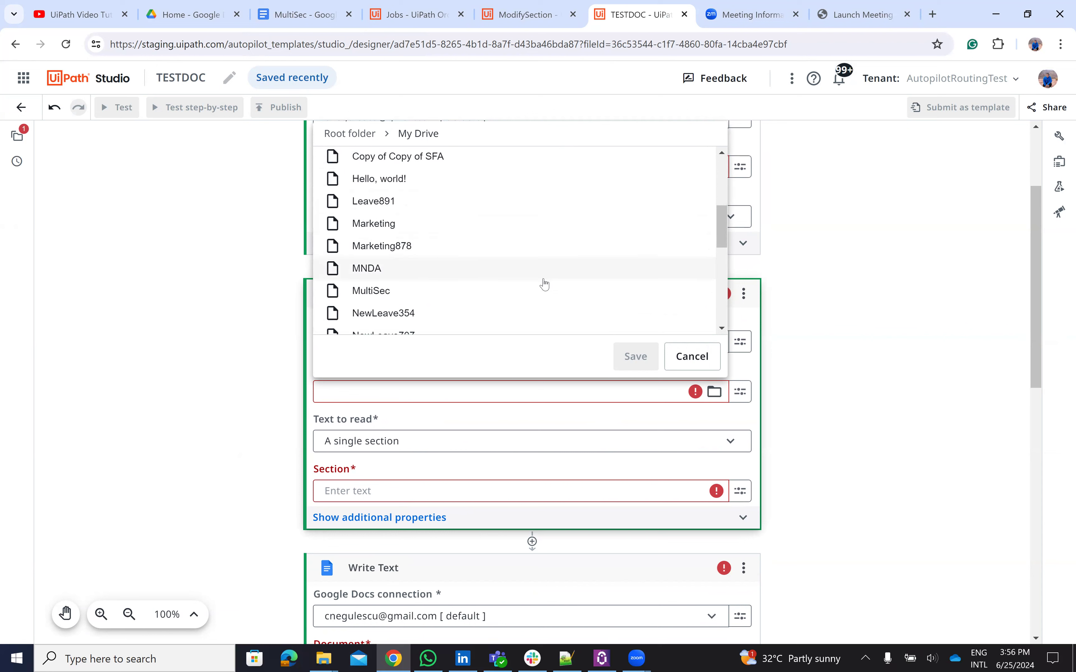
pyautogui.click(412, 293)
pyautogui.click(634, 358)
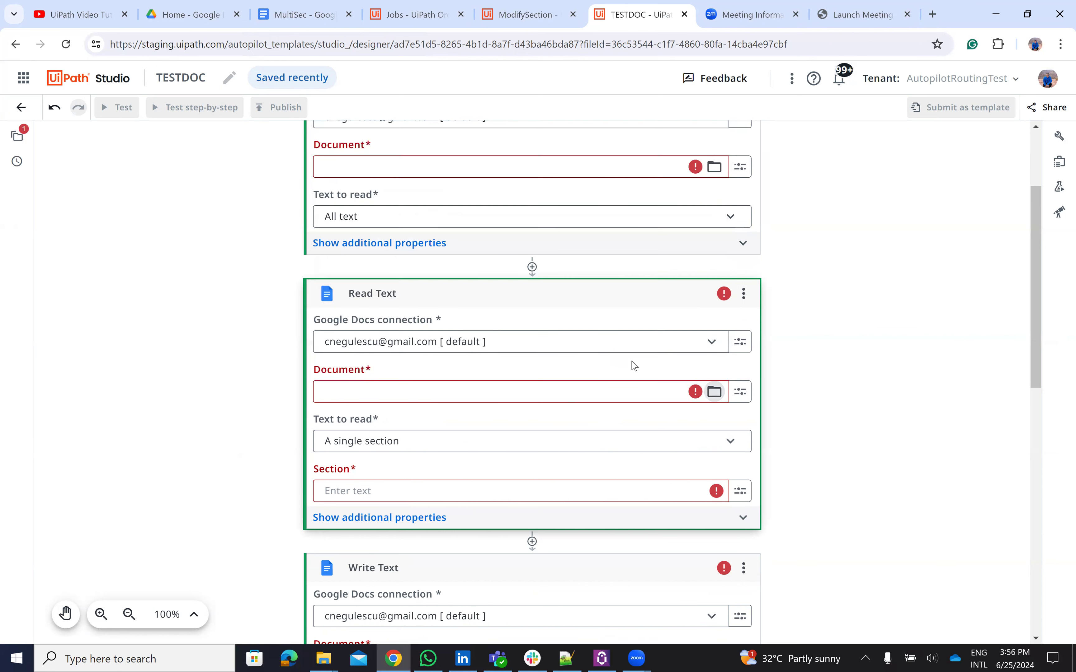
pyautogui.click(509, 448)
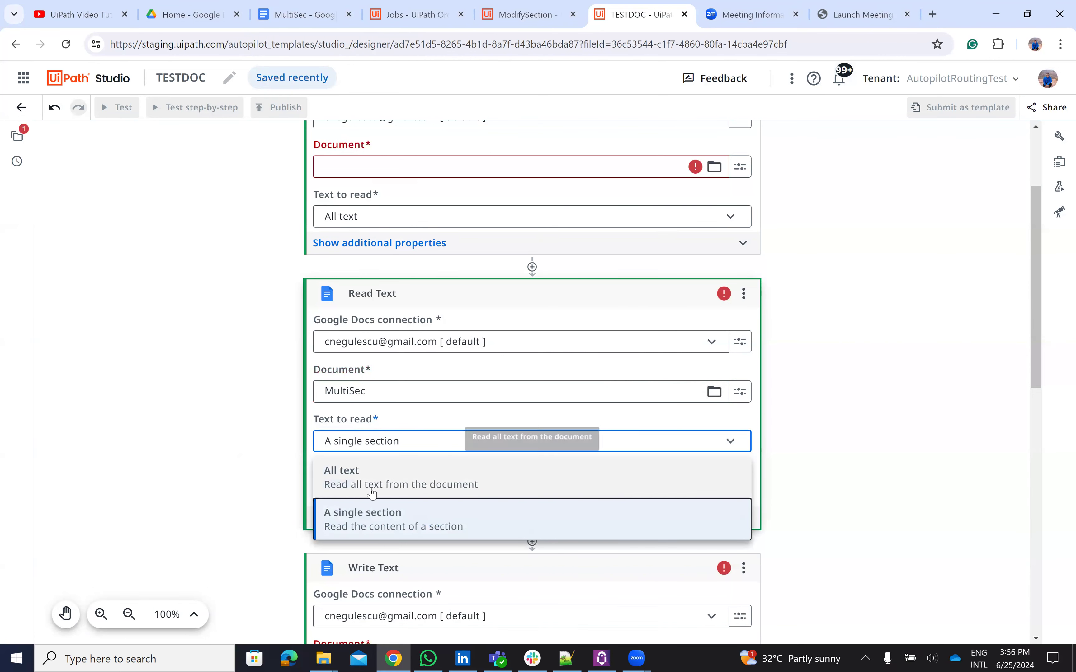
pyautogui.click(375, 515)
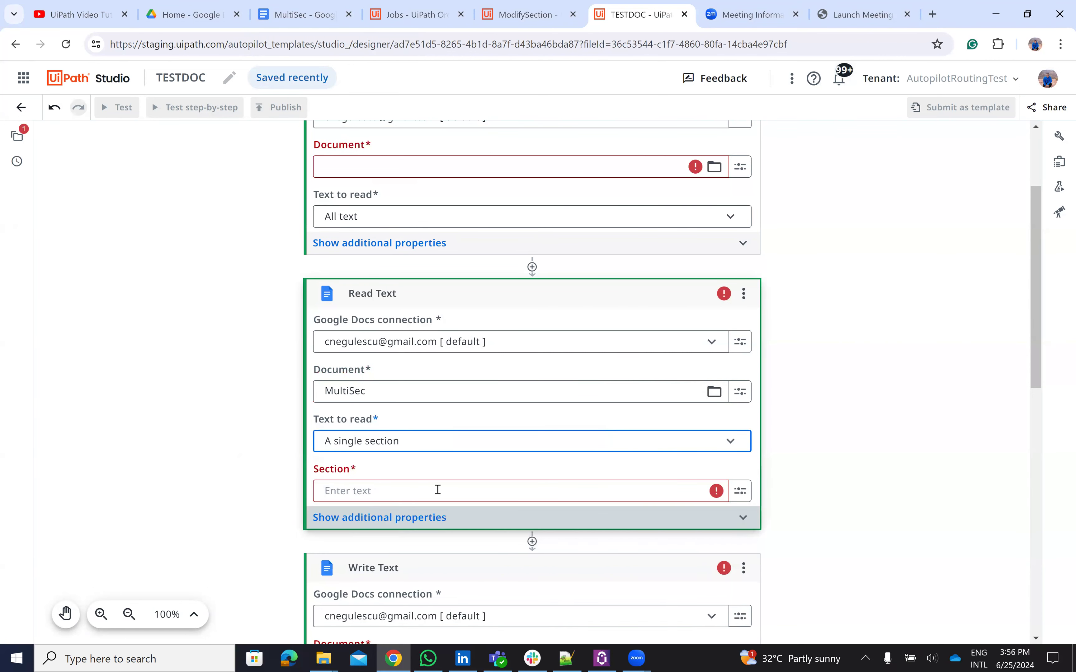
# Step: Copy the Section1 heading text from the MultiSec document into the Section field of the original Read Text activity
pyautogui.click(532, 495)
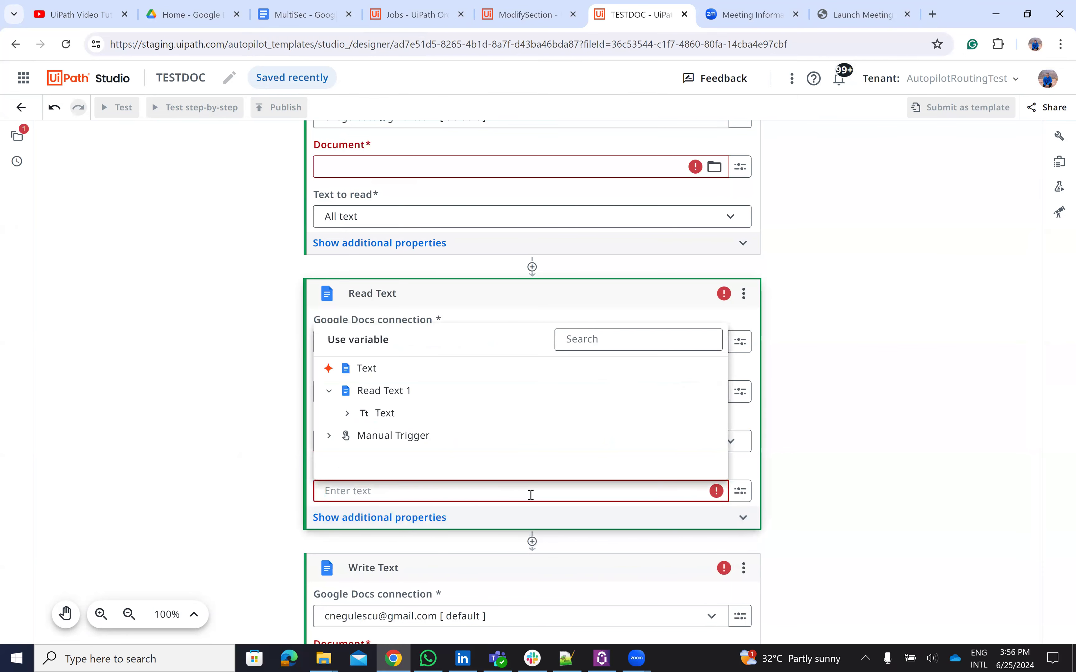
pyautogui.click(288, 16)
pyautogui.click(336, 197)
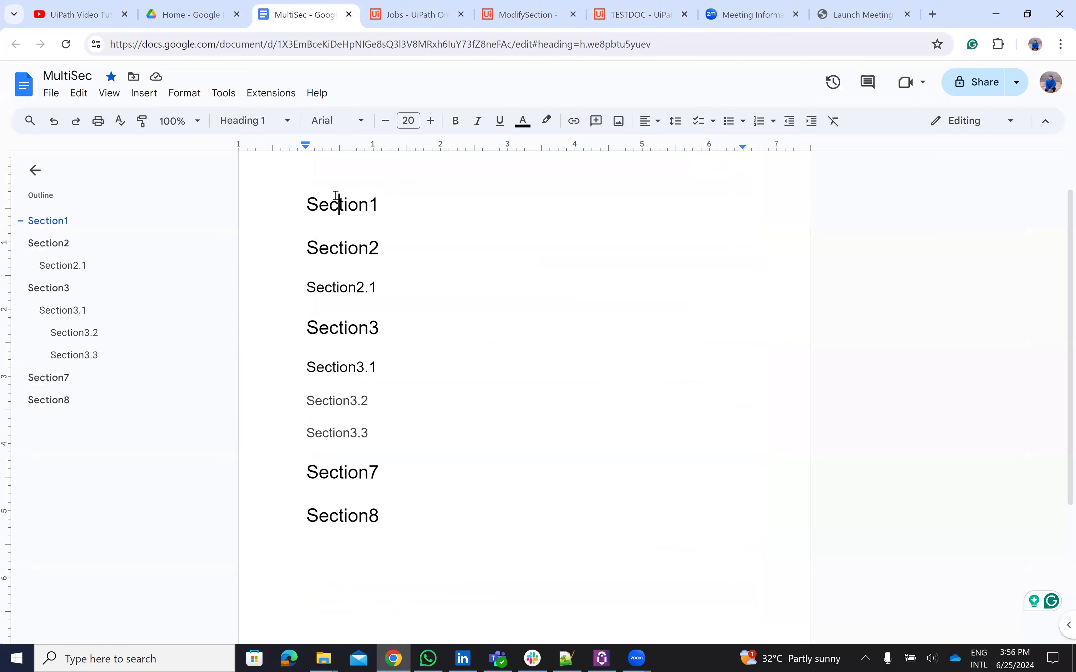
pyautogui.click(307, 205)
pyautogui.keyDown('shift'); pyautogui.click(376, 205); pyautogui.keyUp('shift')
pyautogui.hotkey('ctrl', 'c')
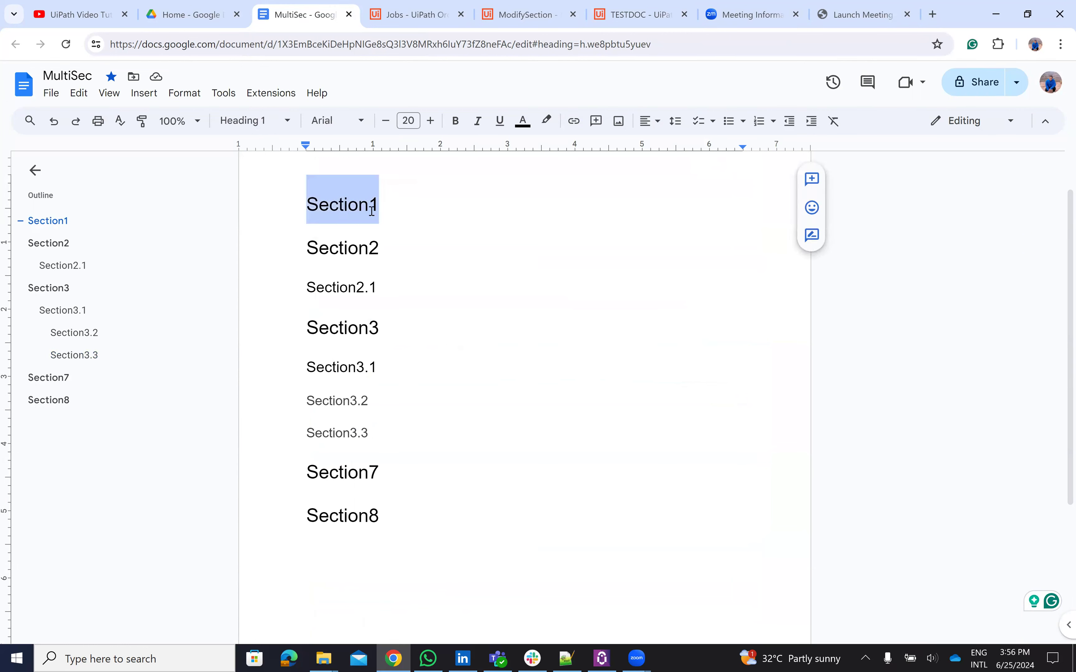
pyautogui.click(640, 17)
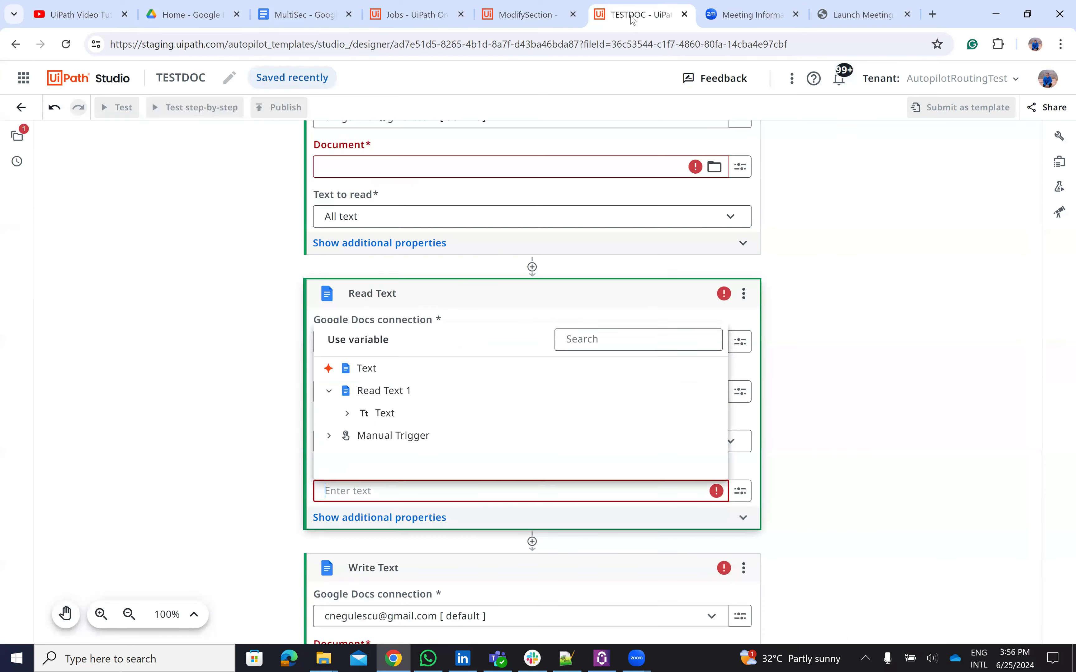
pyautogui.hotkey('ctrl', 'v')
pyautogui.click(784, 401)
# Step: Examine the location options of the Write Text activity and the What to delete options of the Delete Text activity
pyautogui.scroll(-3, 560, 373)
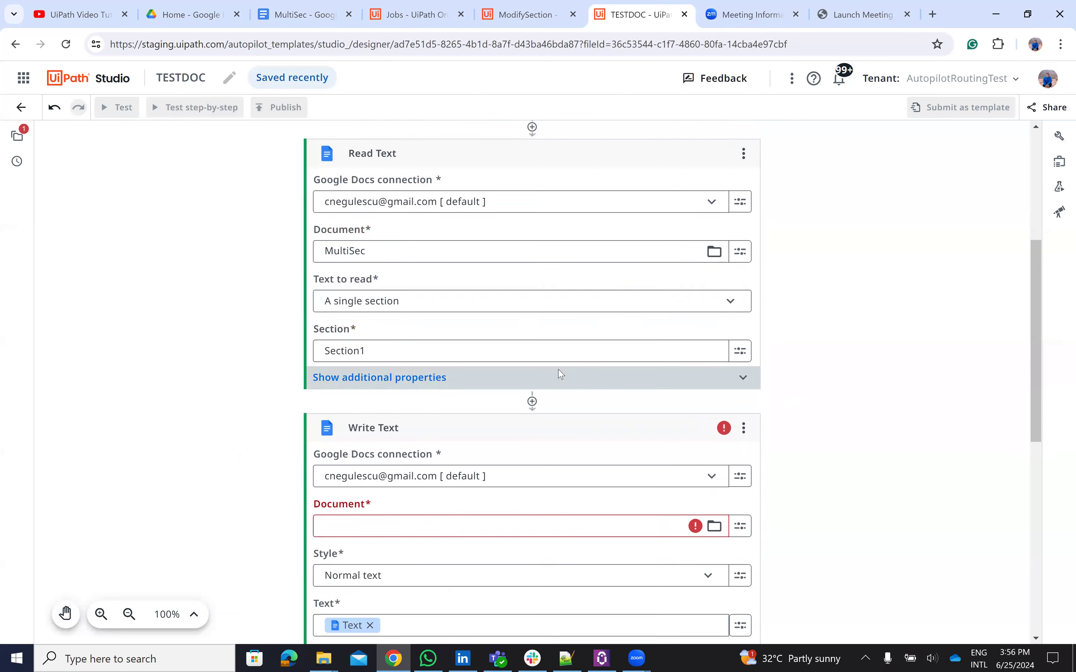
pyautogui.scroll(-5, 561, 374)
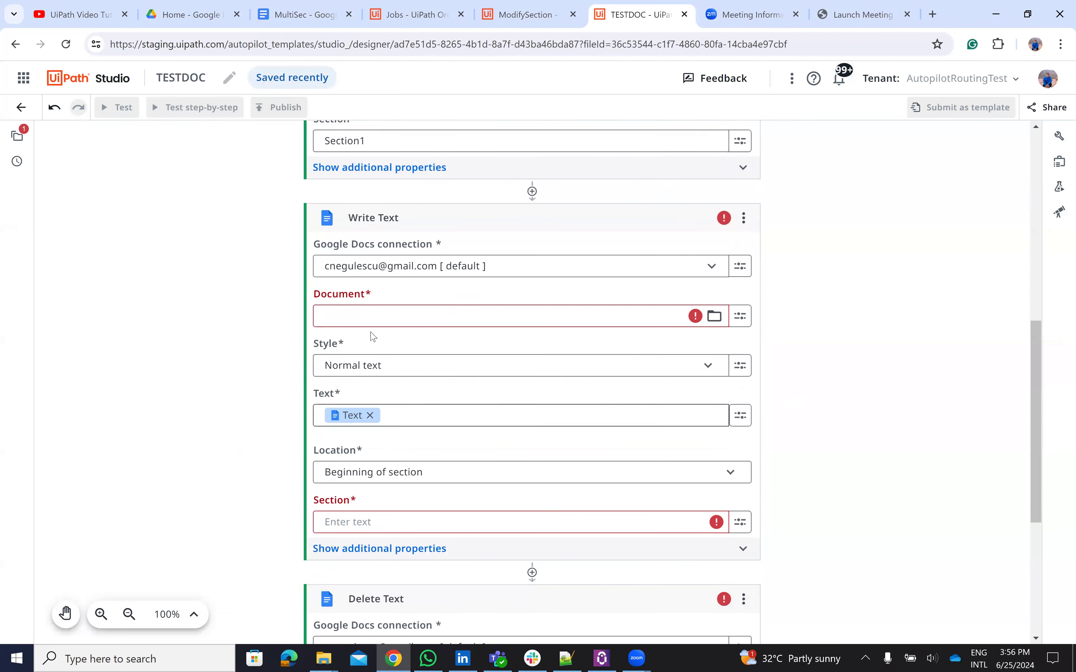
pyautogui.click(409, 478)
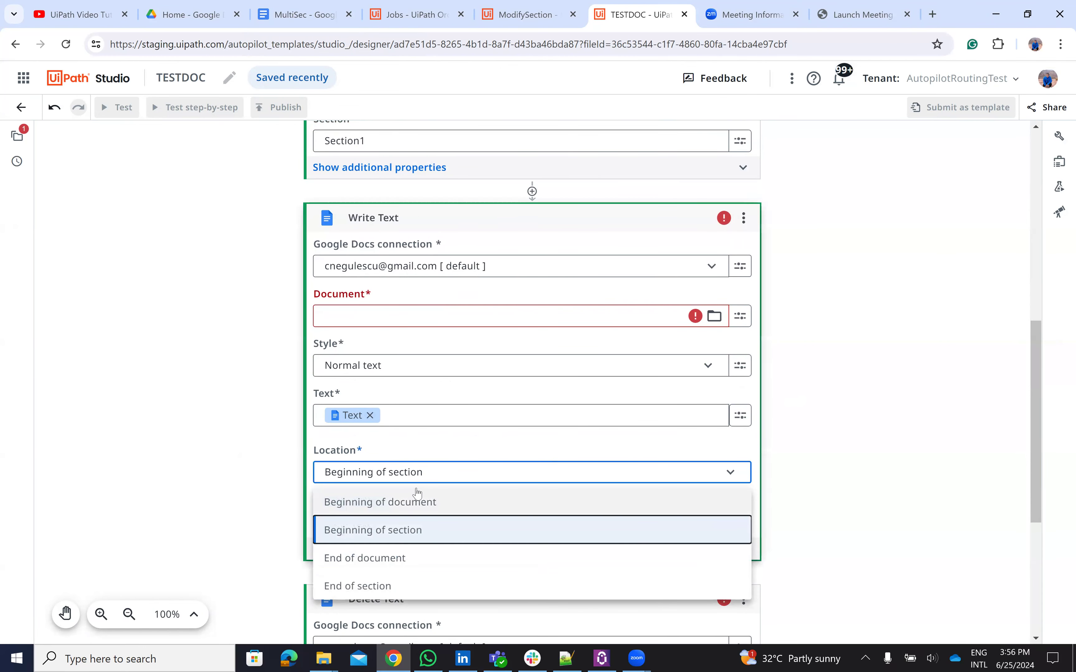
pyautogui.click(884, 448)
pyautogui.scroll(-7, 869, 442)
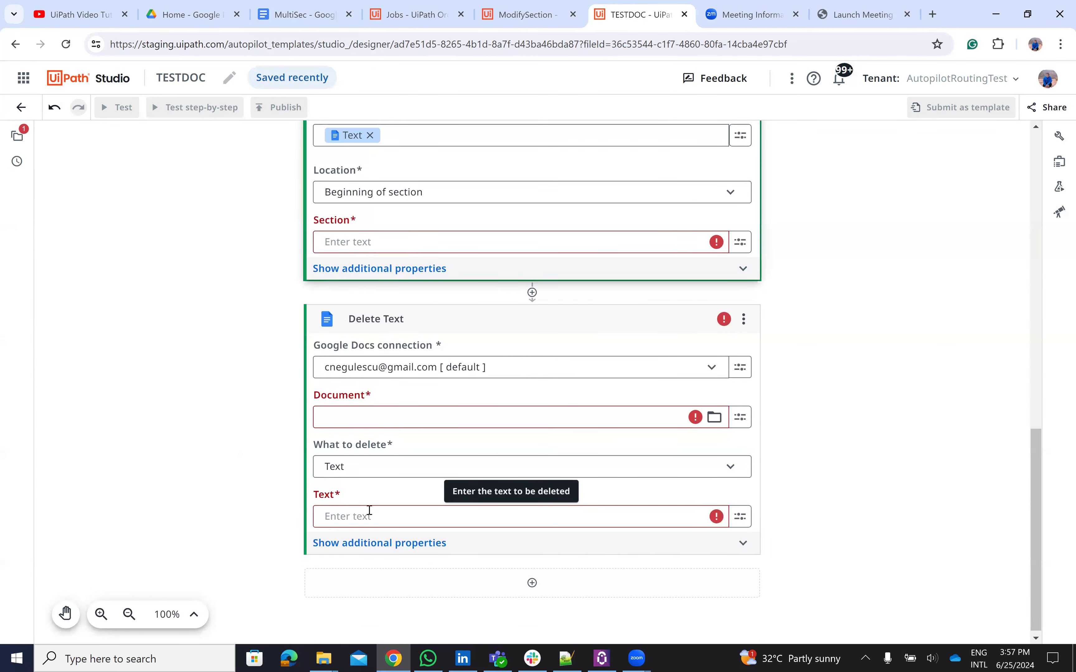
pyautogui.click(721, 471)
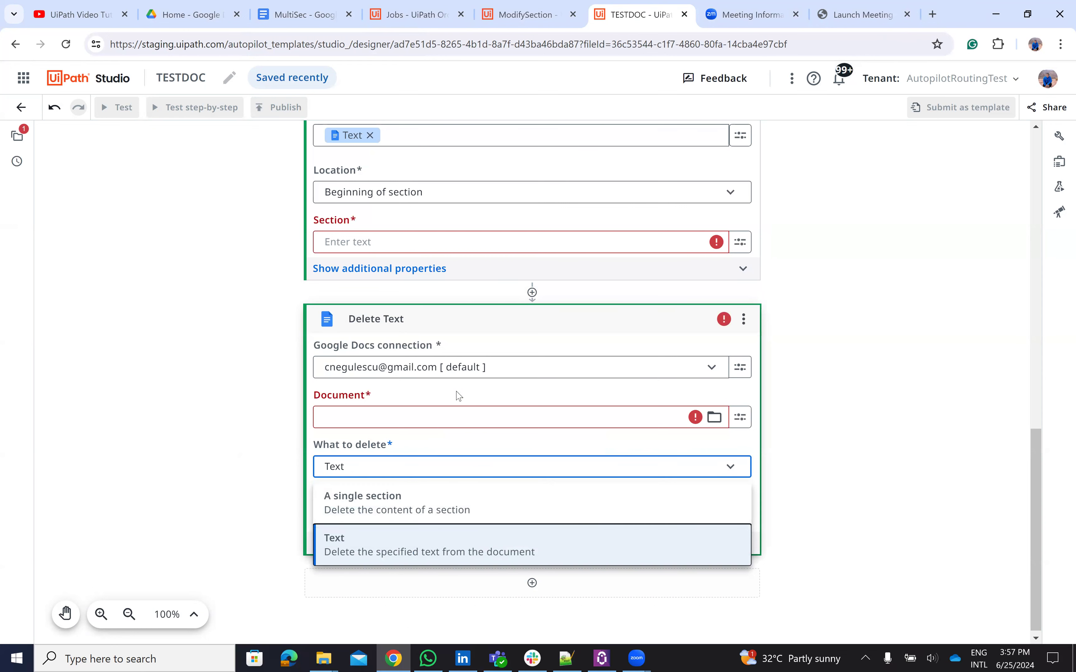
# Step: Glance at the ModifySection project, then open the Sections document from Google Drive and review its headings and contract text
pyautogui.click(525, 6)
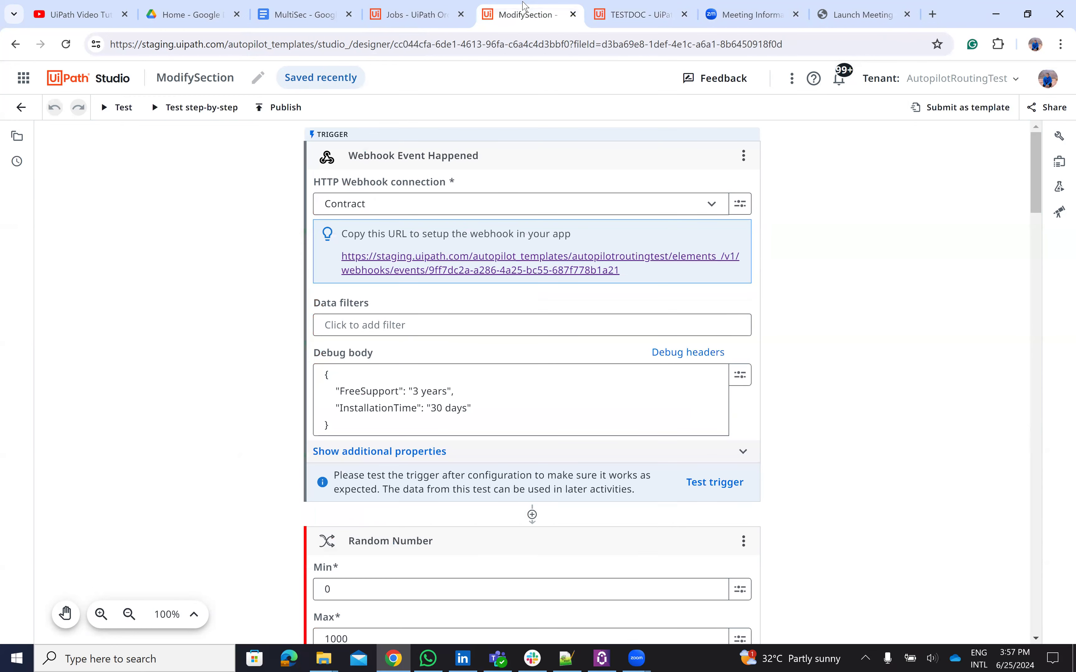
pyautogui.click(185, 14)
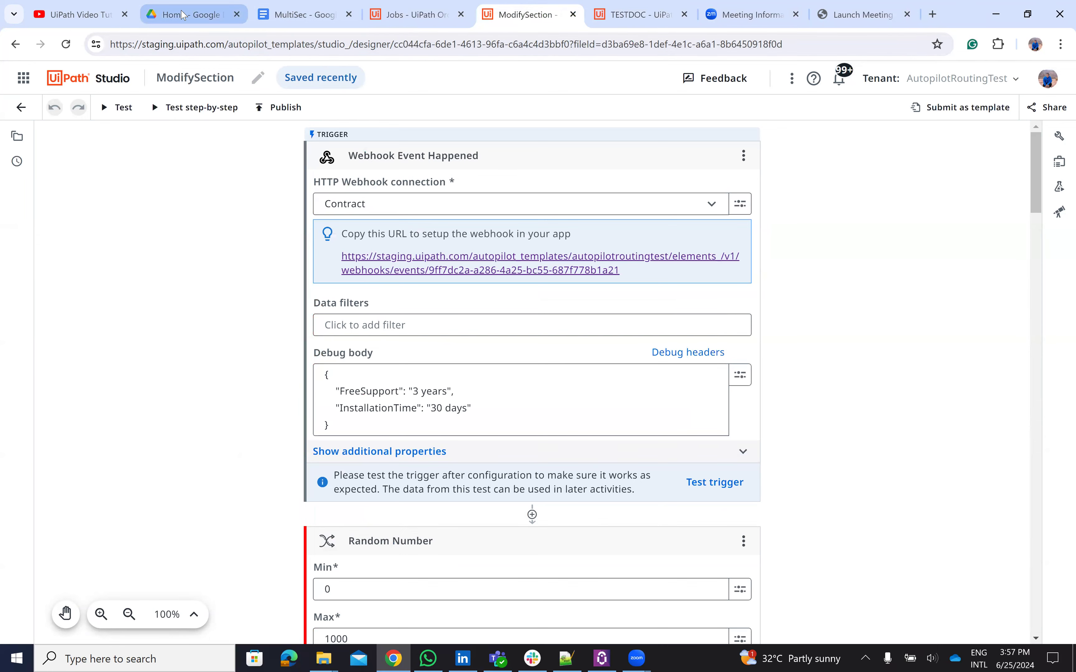
pyautogui.doubleClick(319, 408)
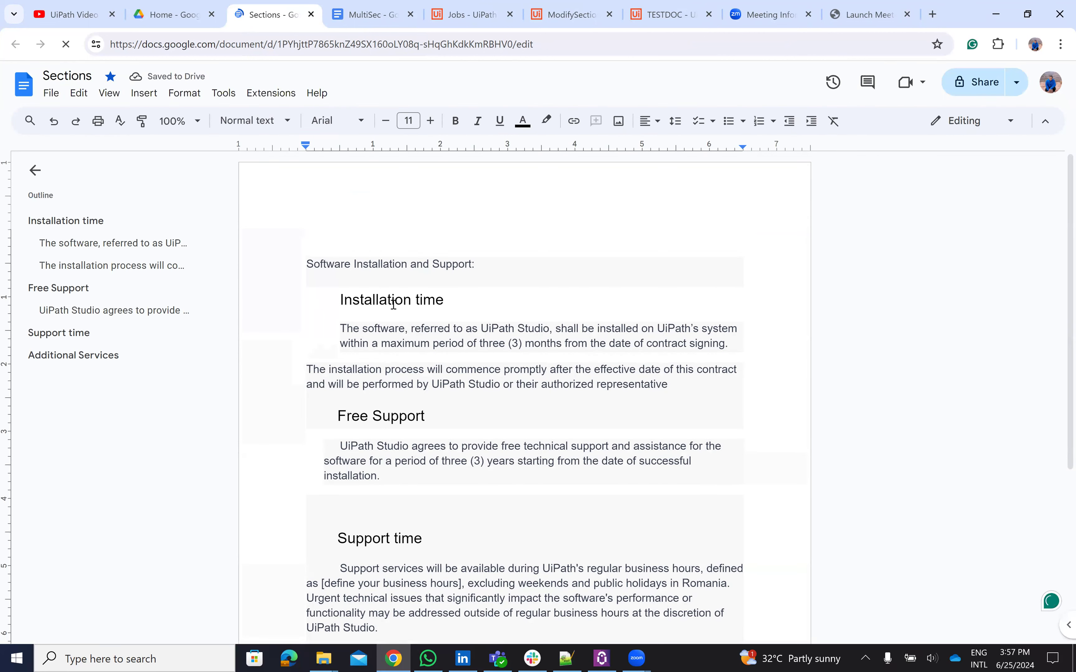
pyautogui.scroll(-3, 401, 437)
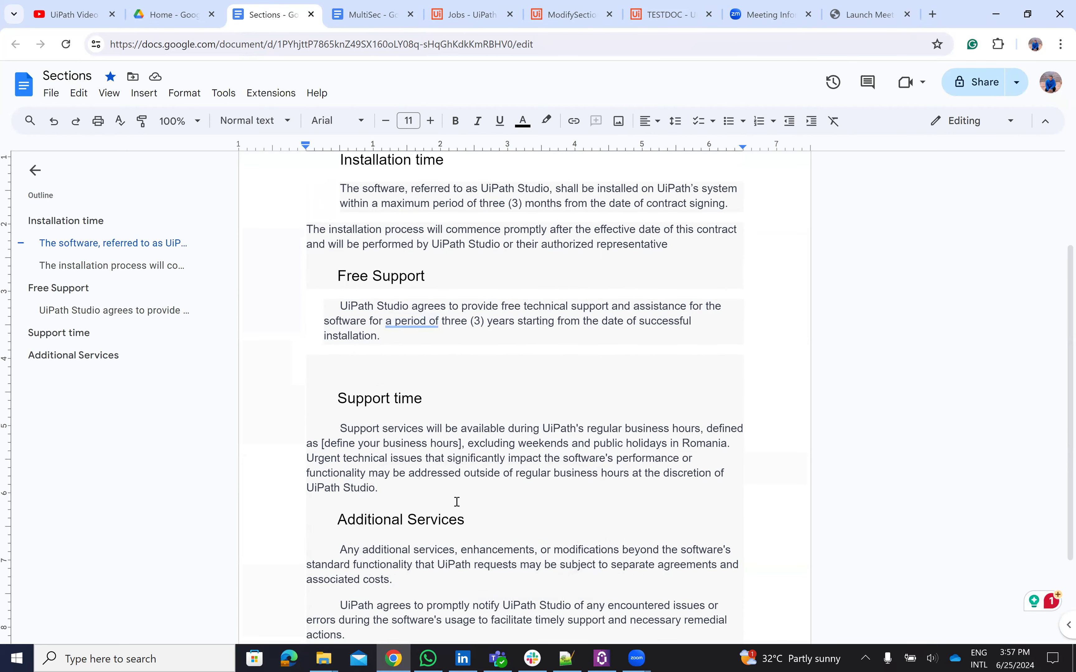
pyautogui.scroll(-3, 406, 542)
pyautogui.scroll(5, 394, 521)
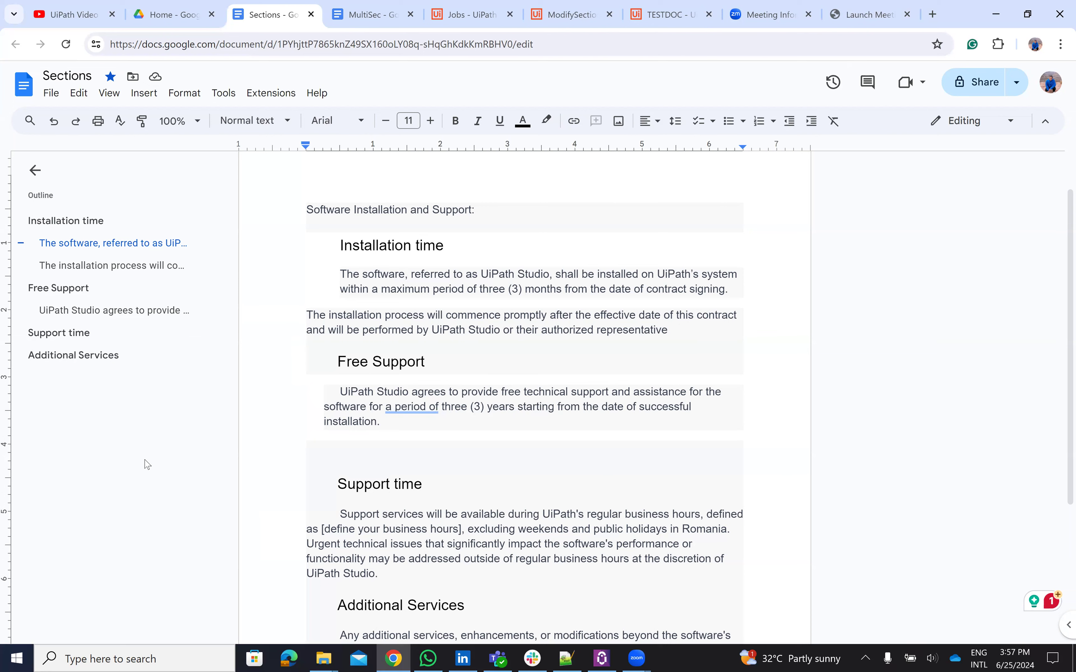
# Step: Open ChatGPT in a new browser tab and bring up the custom Sections GPT
pyautogui.click(48, 6)
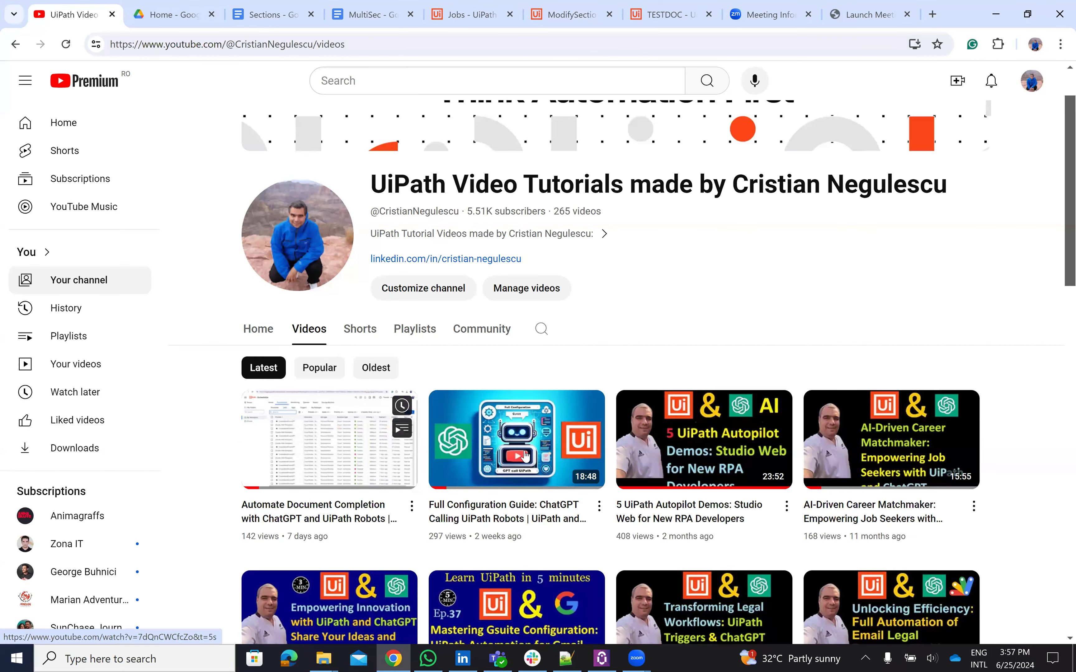
pyautogui.click(933, 14)
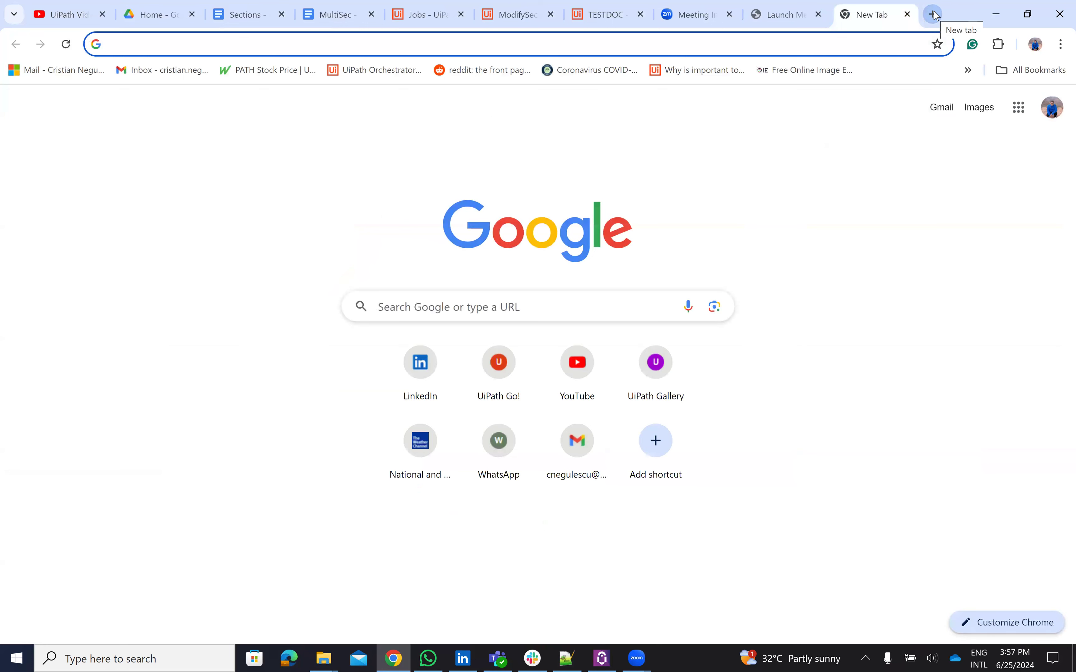
pyautogui.write('cha')
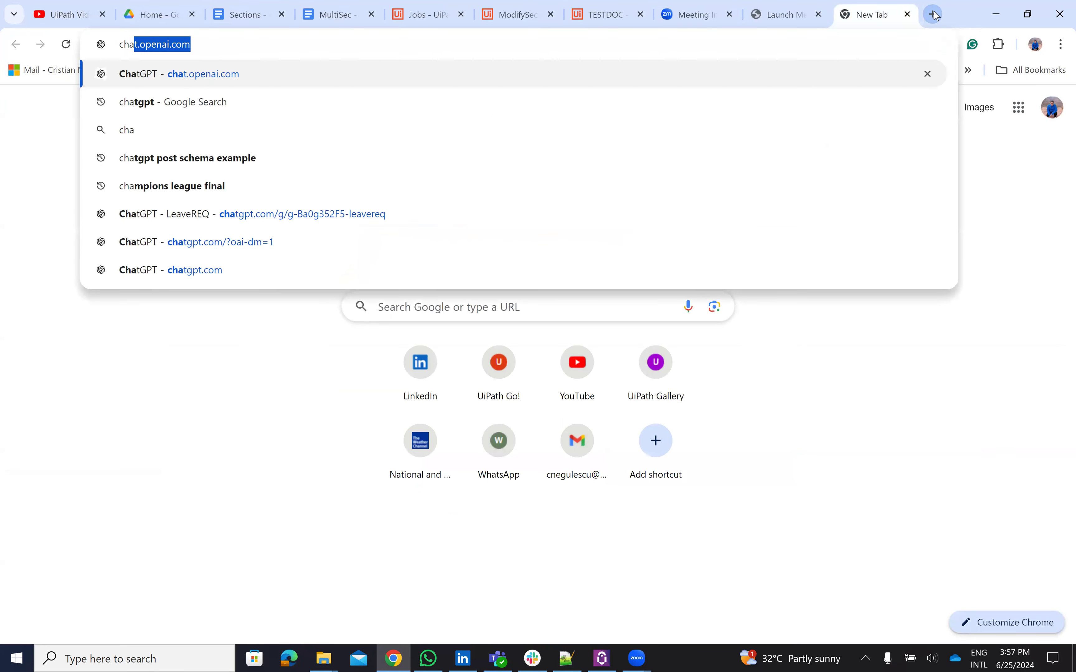
pyautogui.press('Return')
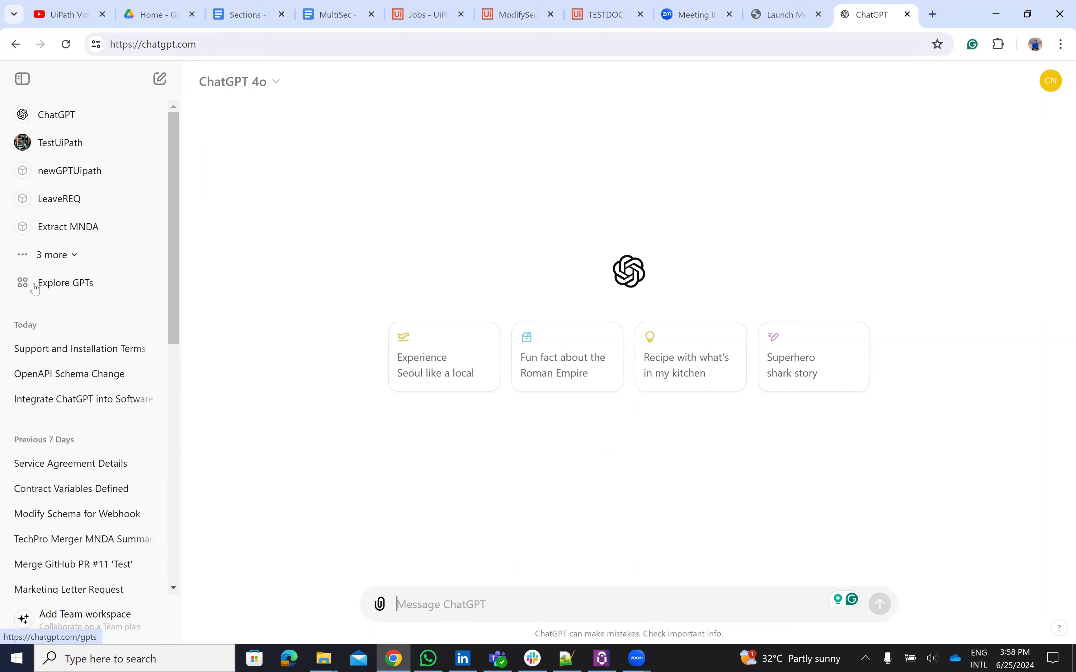
pyautogui.click(61, 257)
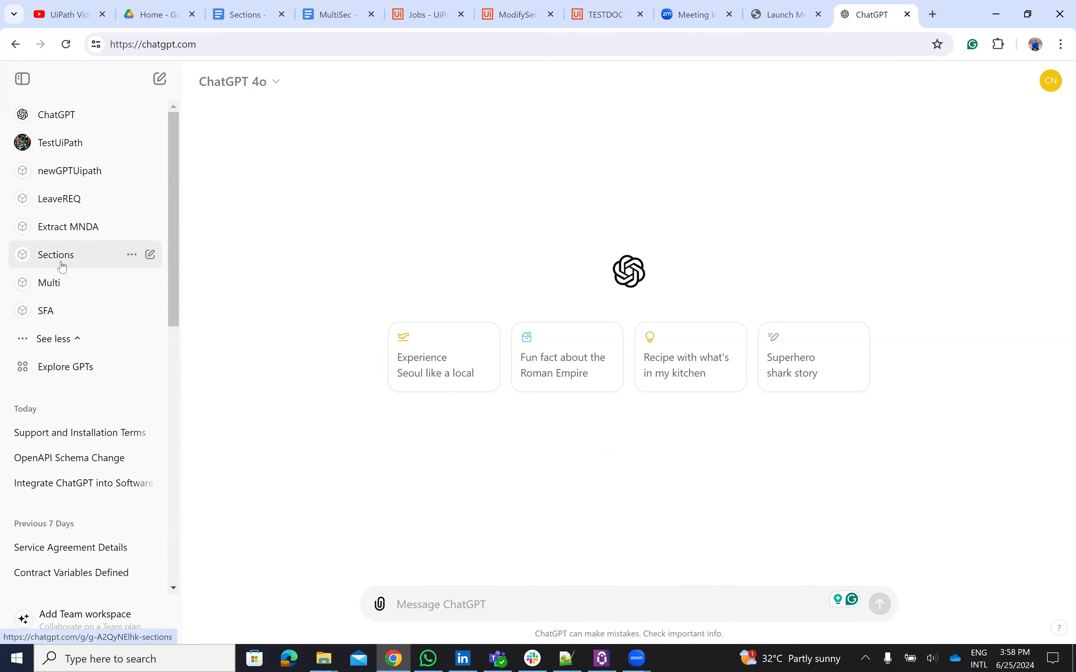
pyautogui.click(66, 260)
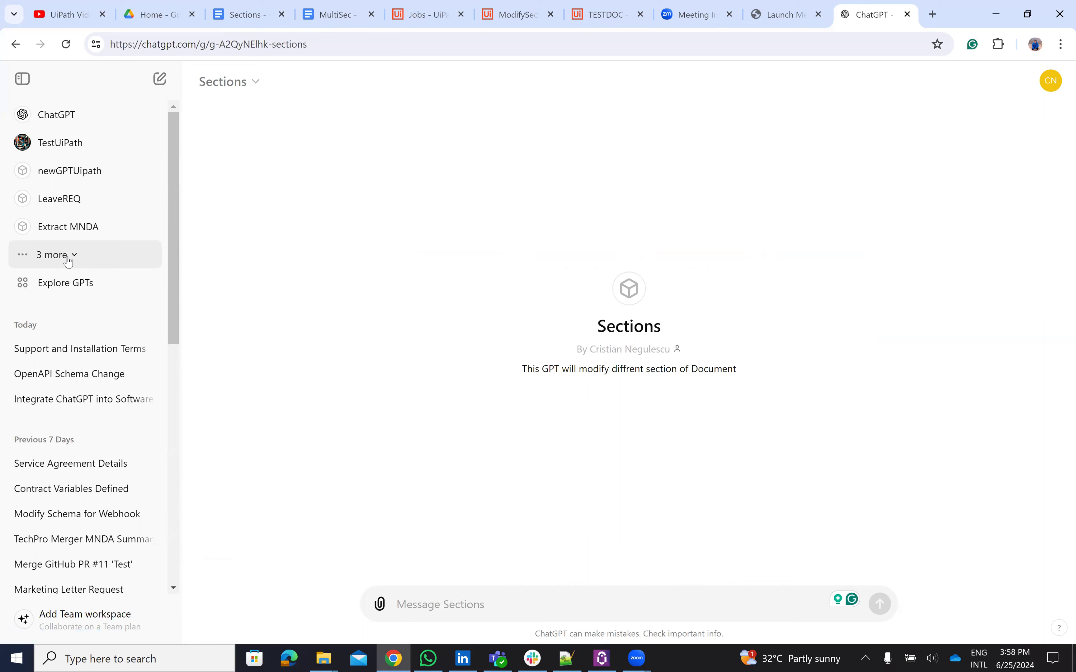
pyautogui.click(67, 262)
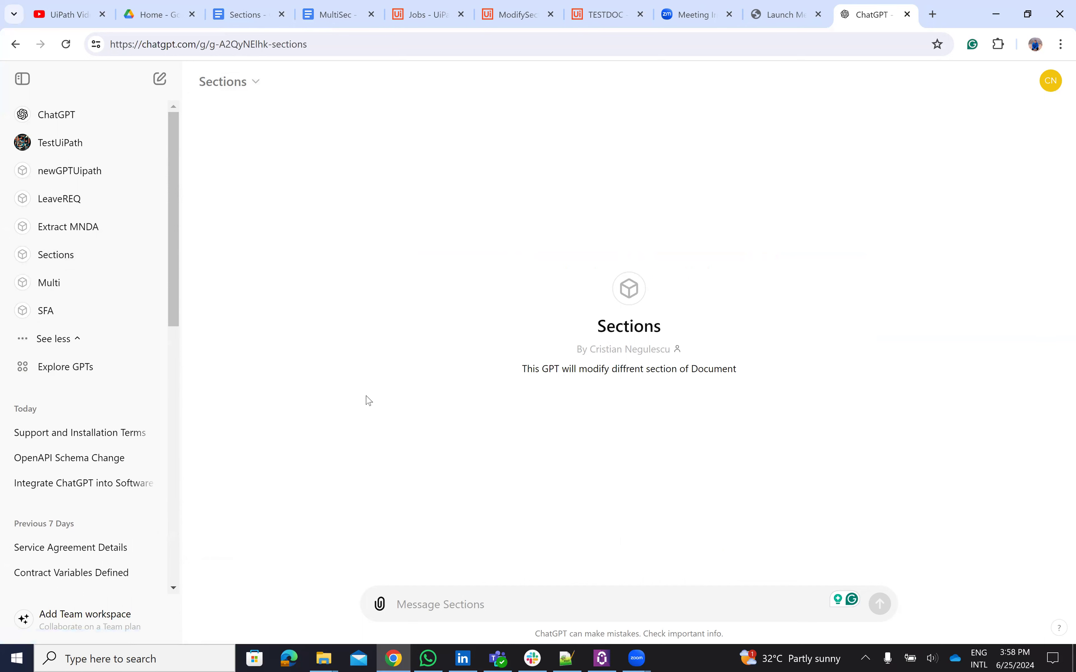
# Step: In Notepad++, copy the note's installation time and free support requests, from "Installation time should be 5 months" to the end
pyautogui.click(566, 657)
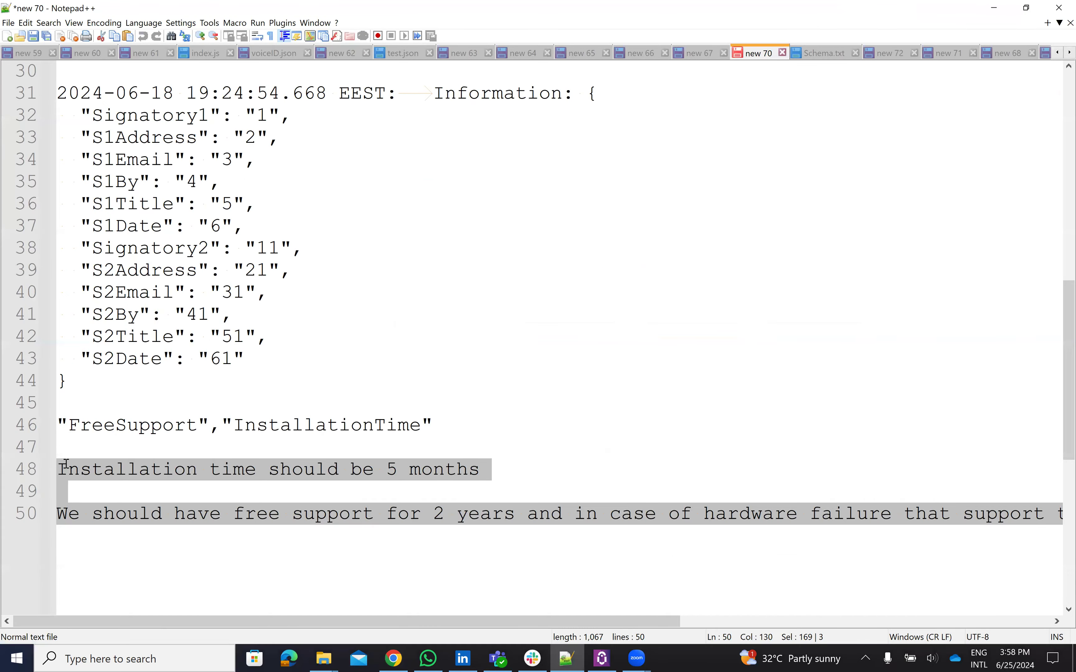
pyautogui.click(59, 469)
pyautogui.hotkey('shift', 'End')
pyautogui.hotkey('shift', 'Down')
pyautogui.hotkey('shift', 'Down')
pyautogui.hotkey('shift', 'End')
pyautogui.hotkey('ctrl', 'c')
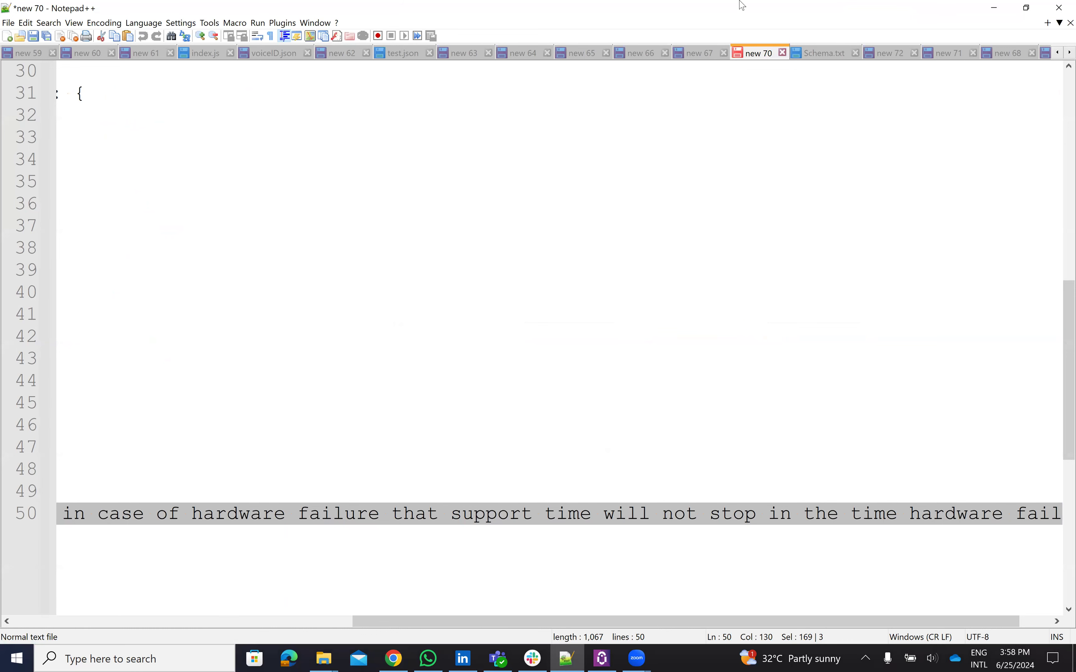
# Step: Back in ChatGPT, paste the copied requests into the Sections GPT, send them, and allow it to talk to staging.uipath.com
pyautogui.click(990, 16)
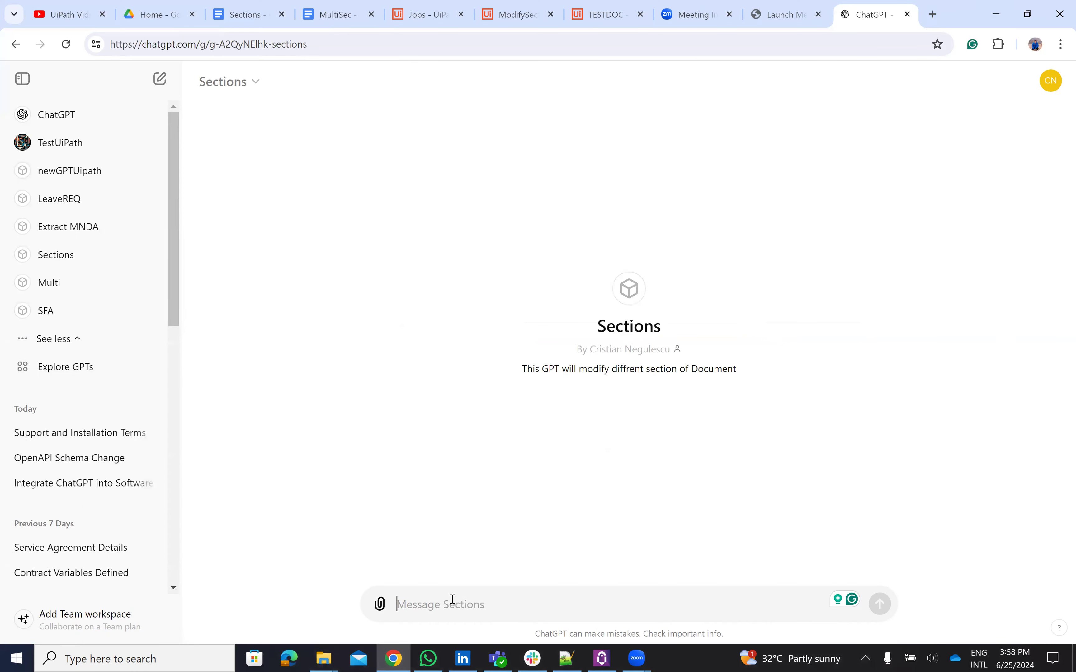
pyautogui.hotkey('ctrl', 'v')
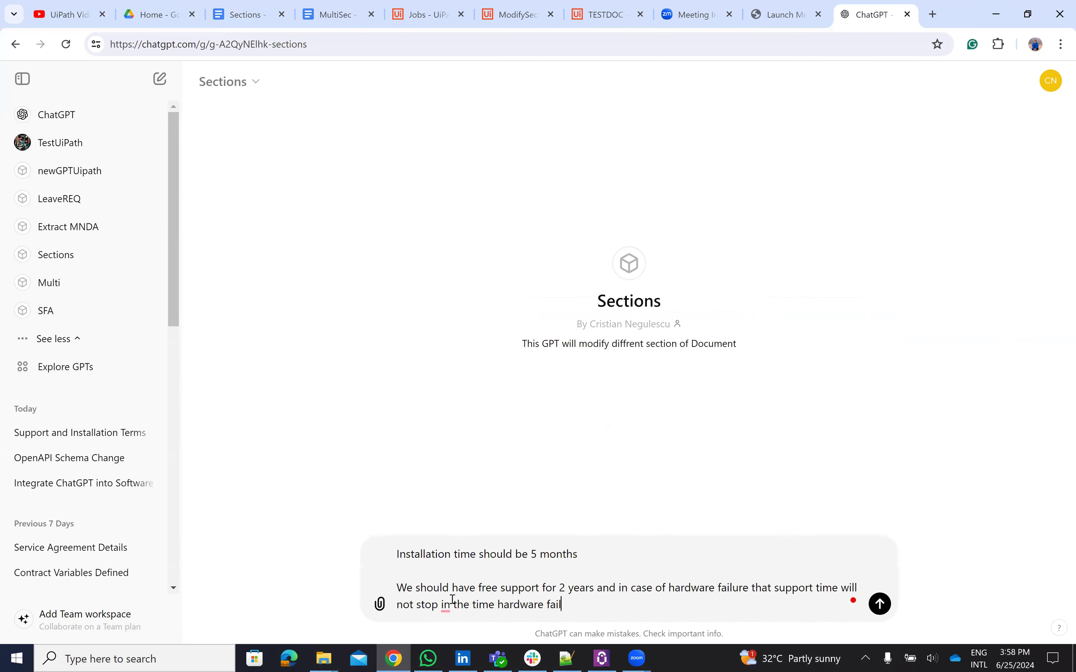
pyautogui.press('Return')
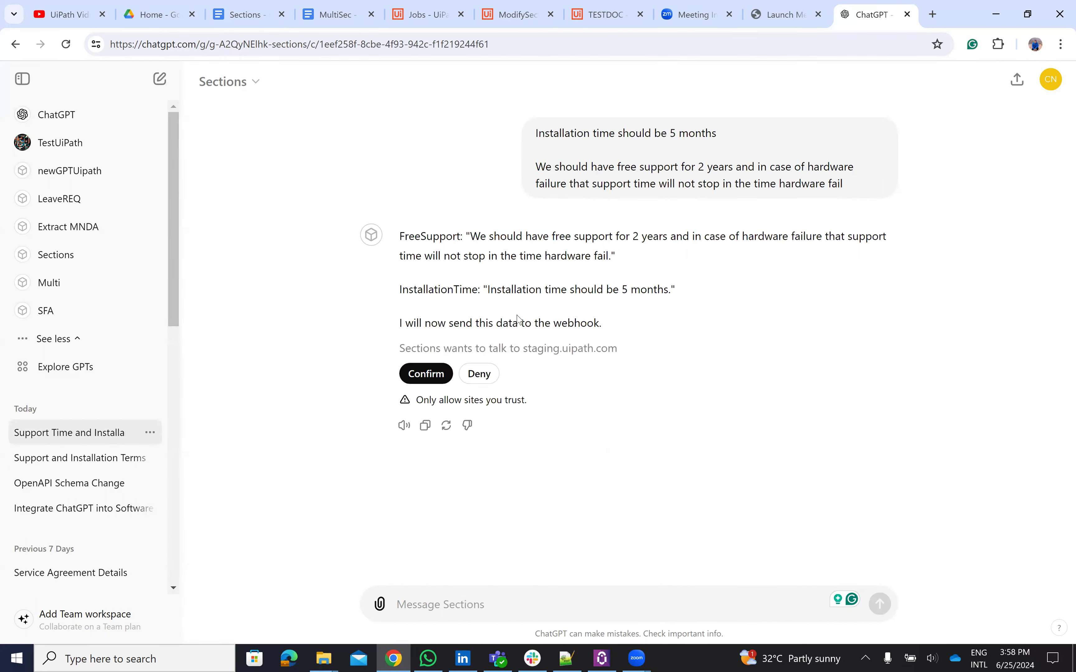
pyautogui.click(428, 374)
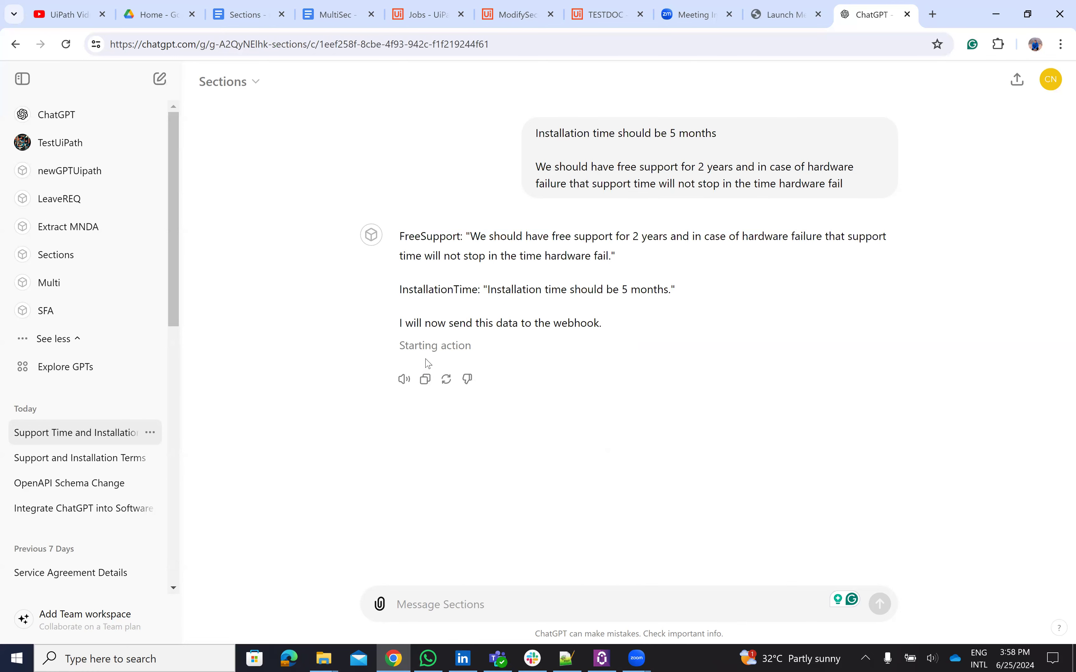
# Step: Review the original Sections document and check the state of the newest ModifySection job in UiPath Orchestrator
pyautogui.click(237, 13)
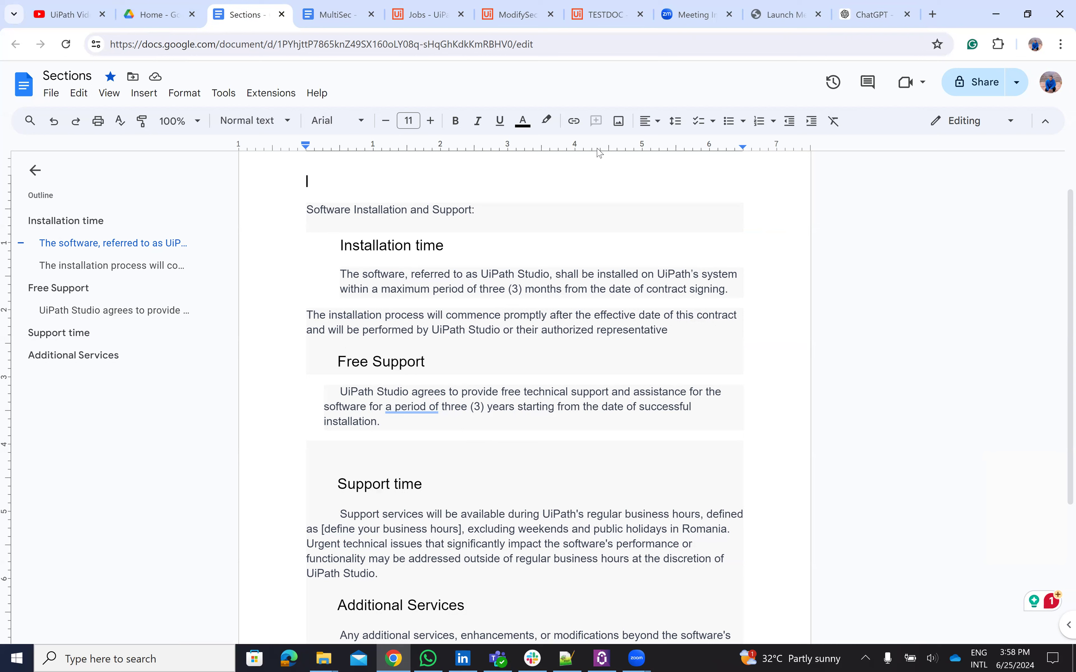
pyautogui.click(418, 14)
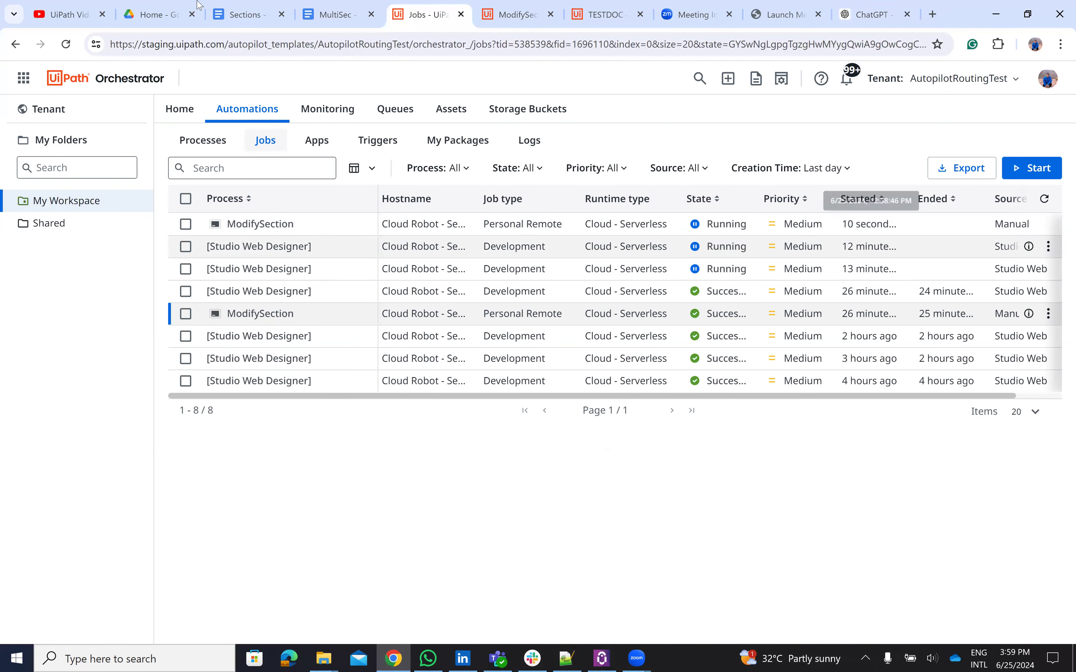
pyautogui.click(244, 13)
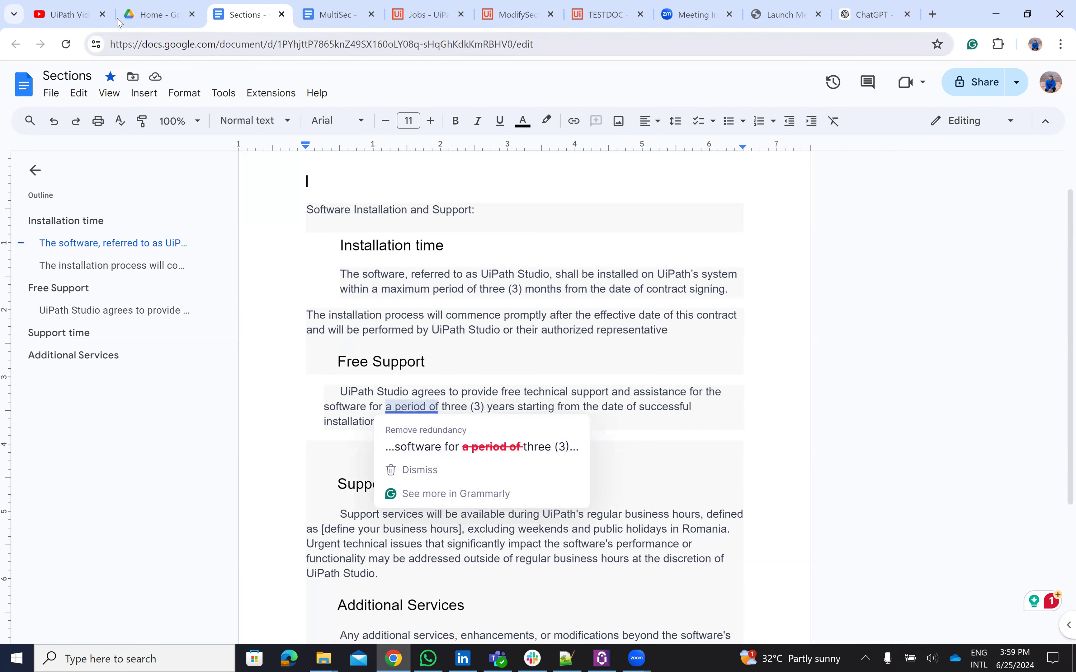
pyautogui.click(423, 21)
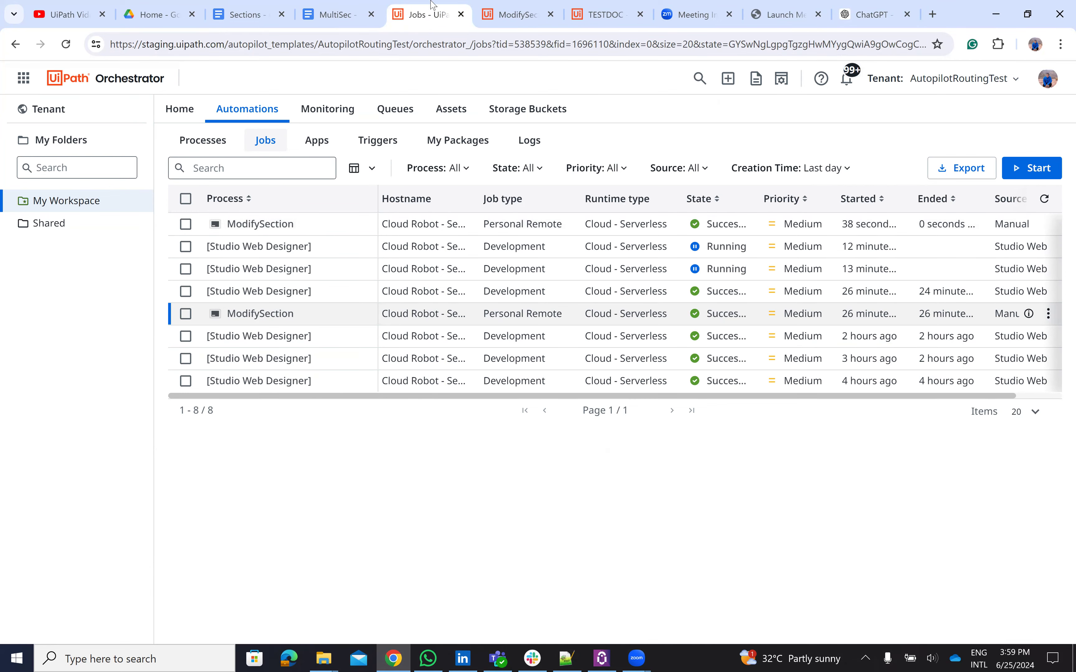
# Step: Refresh the Google Drive file list and open the NewSection187 document
pyautogui.click(163, 7)
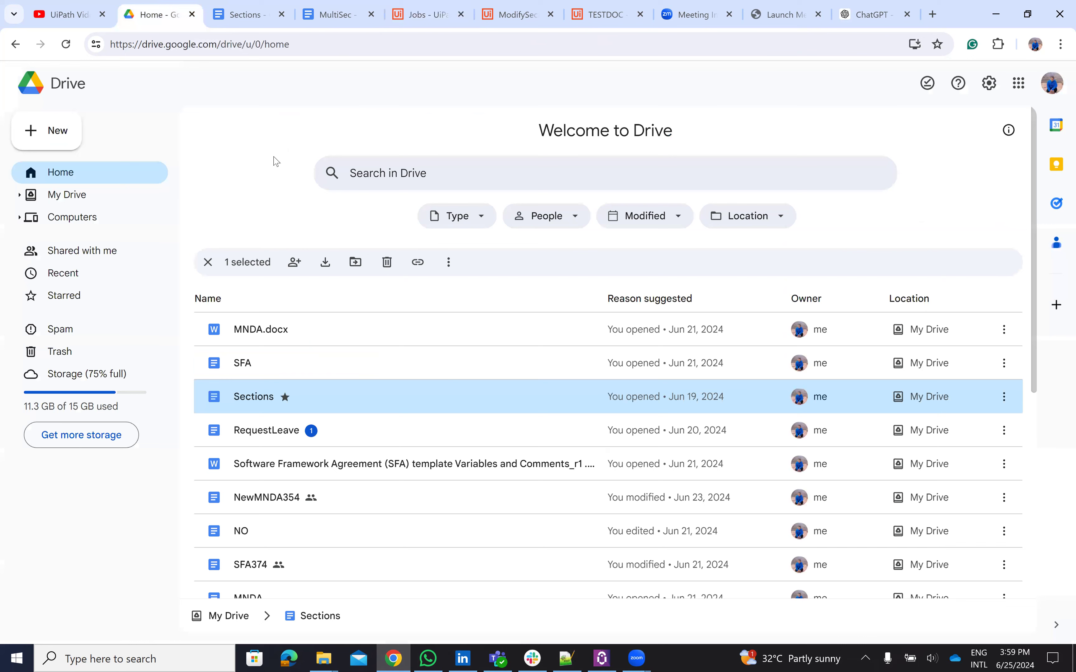
pyautogui.click(67, 44)
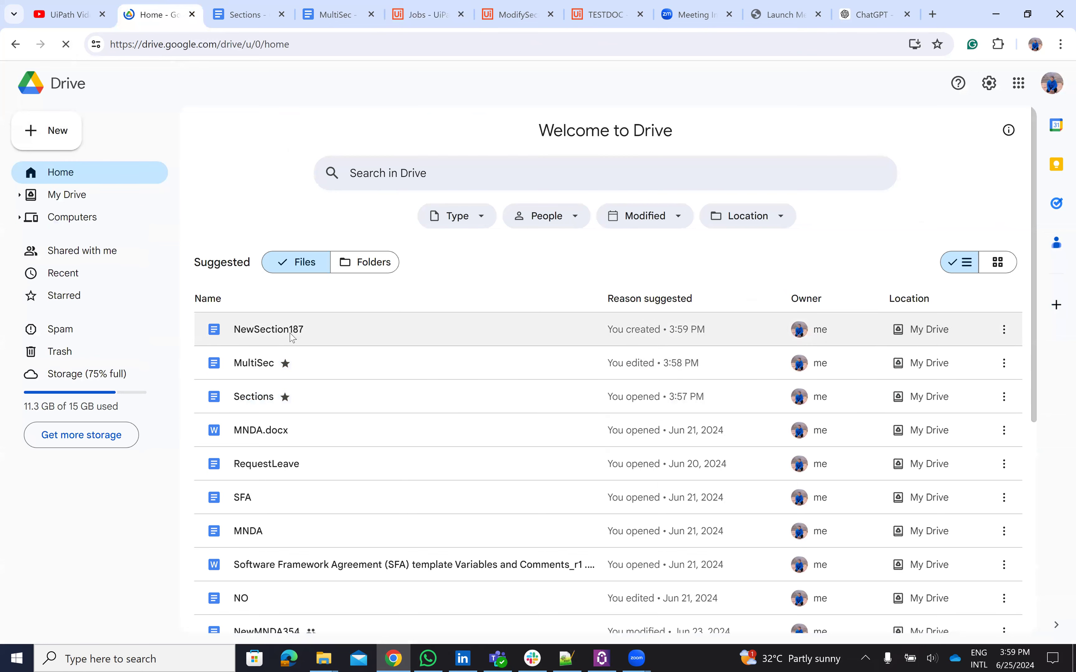
pyautogui.doubleClick(291, 335)
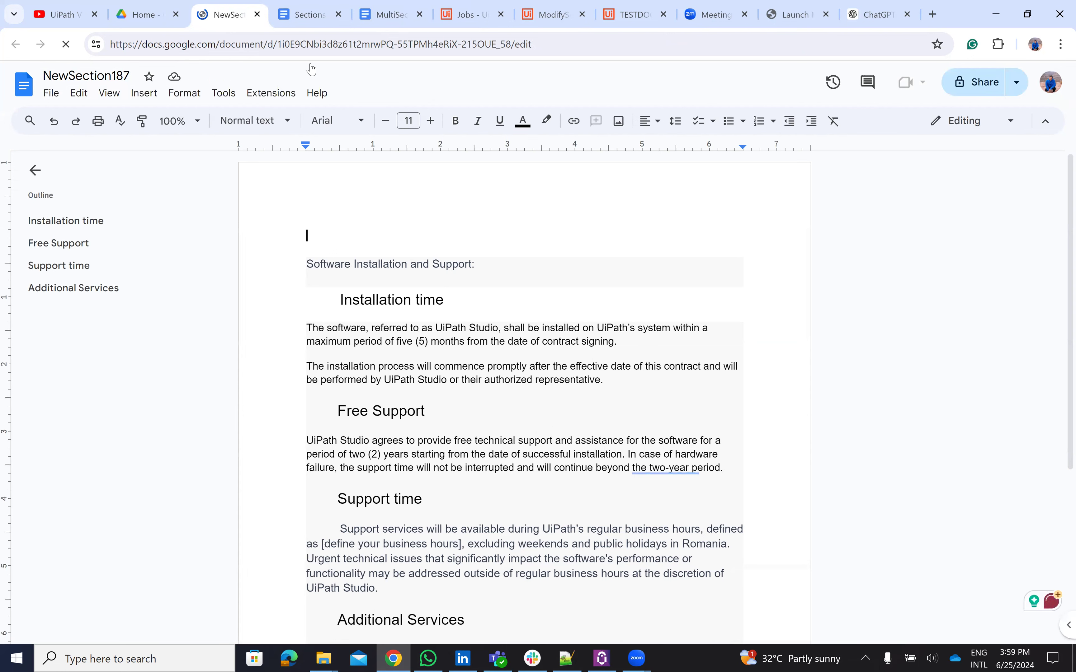
# Step: Compare the requests sent in ChatGPT with the Installation time and Free Support sections of NewSection187, and review its remaining sections
pyautogui.click(878, 14)
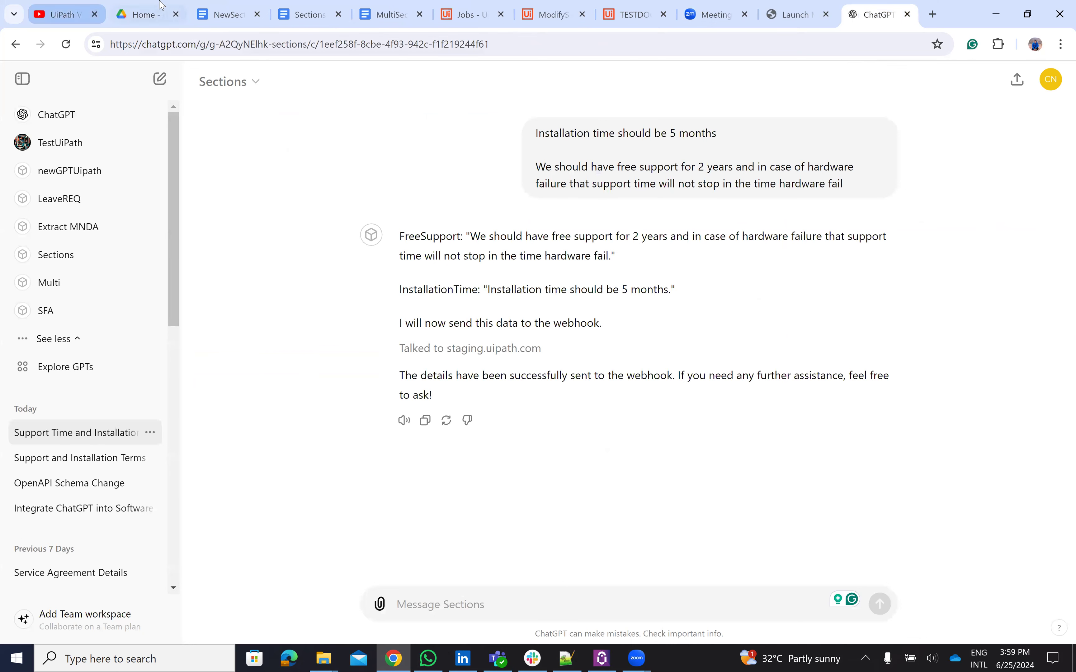
pyautogui.click(152, 12)
pyautogui.doubleClick(253, 316)
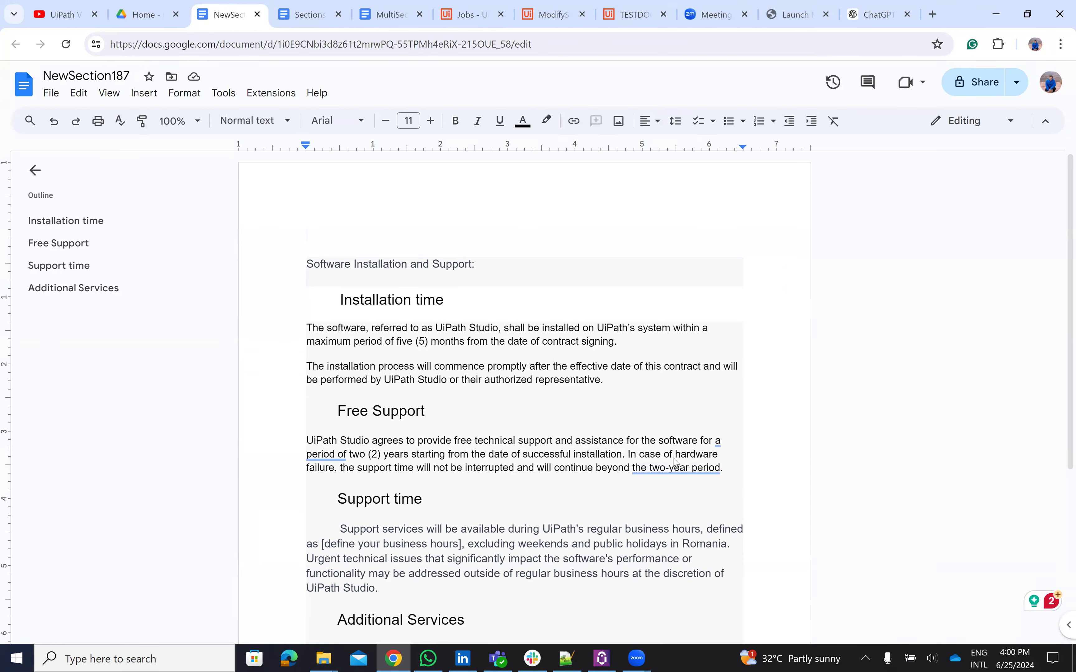
pyautogui.moveTo(637, 472)
pyautogui.scroll(-5, 573, 543)
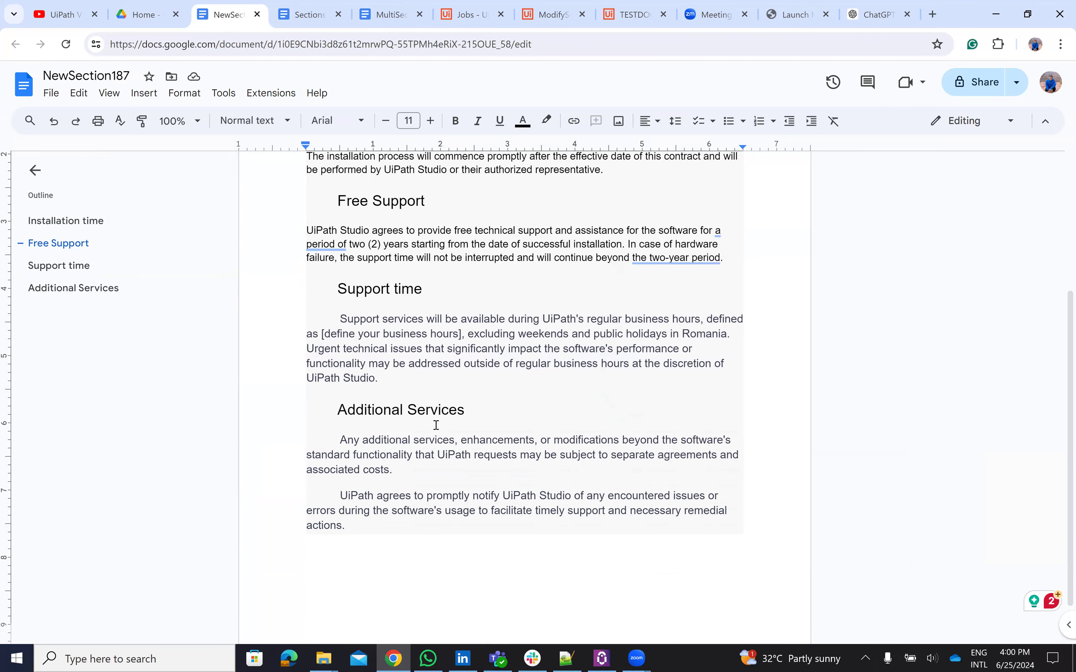
pyautogui.scroll(3, 437, 425)
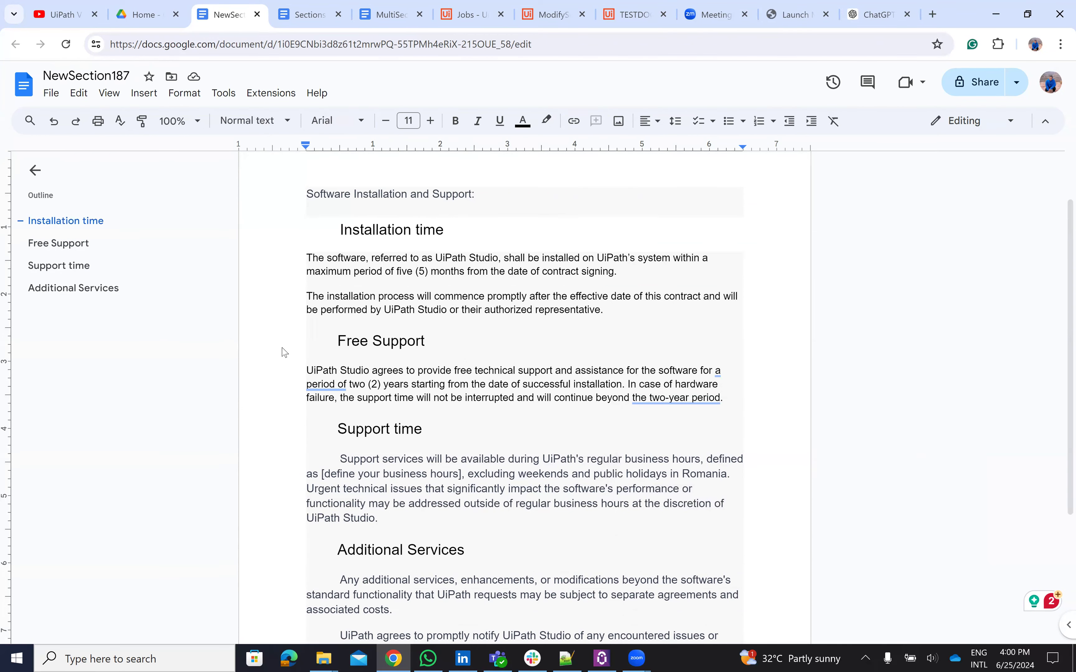
# Step: Switch to the ModifySection workflow in UiPath Studio and review its webhook trigger, Random Number, Log Message 1 and Add To Collection activities
pyautogui.click(468, 7)
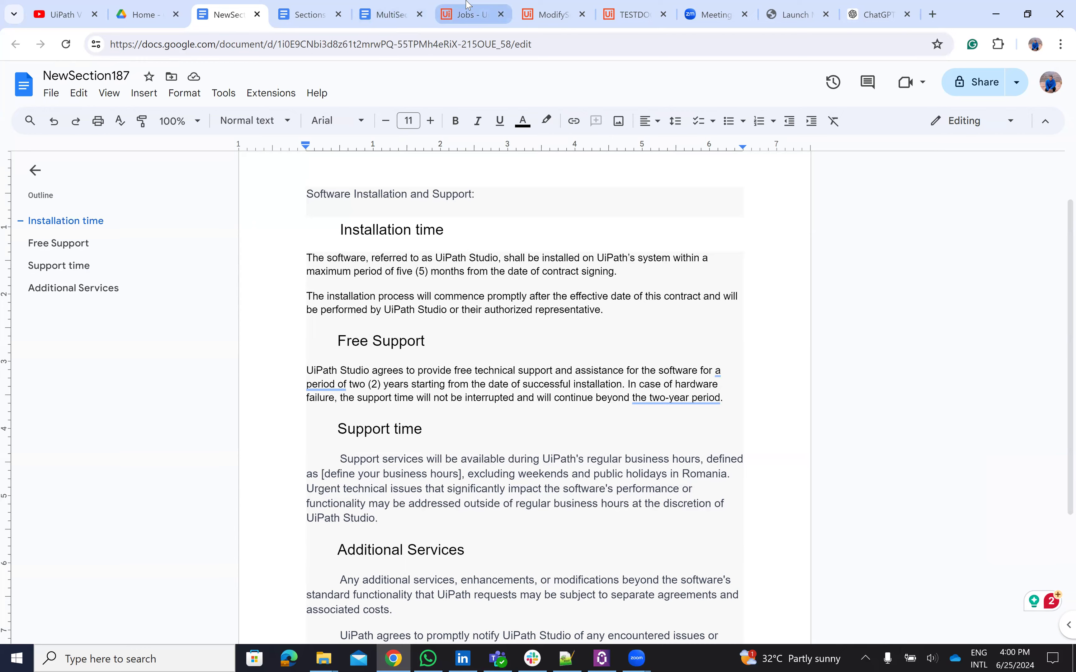
pyautogui.click(547, 5)
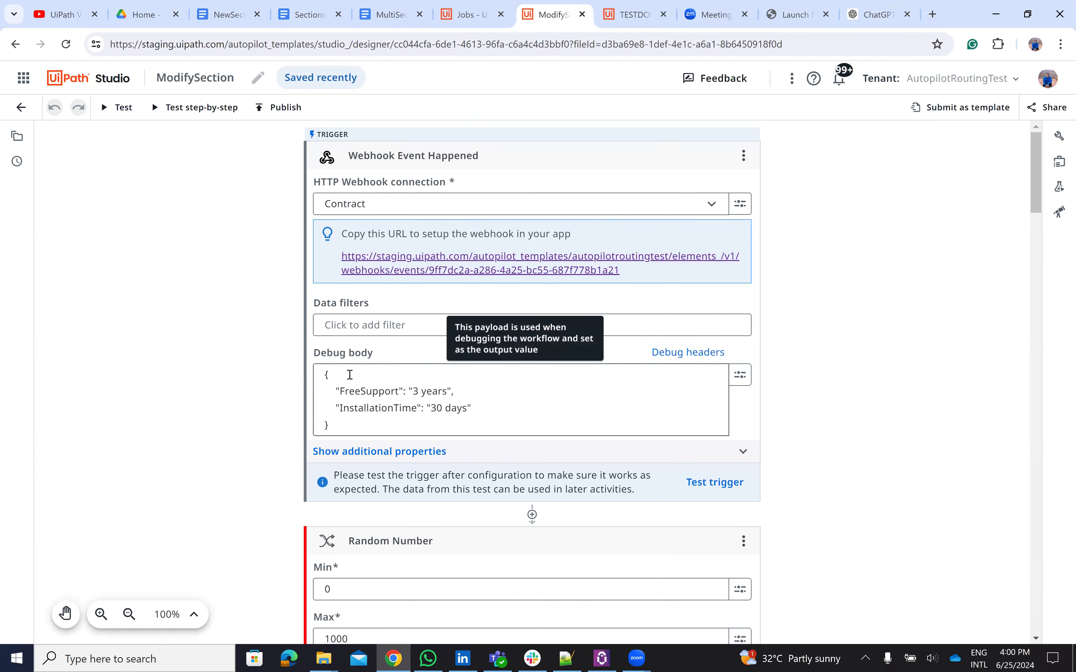
pyautogui.scroll(-1, 346, 375)
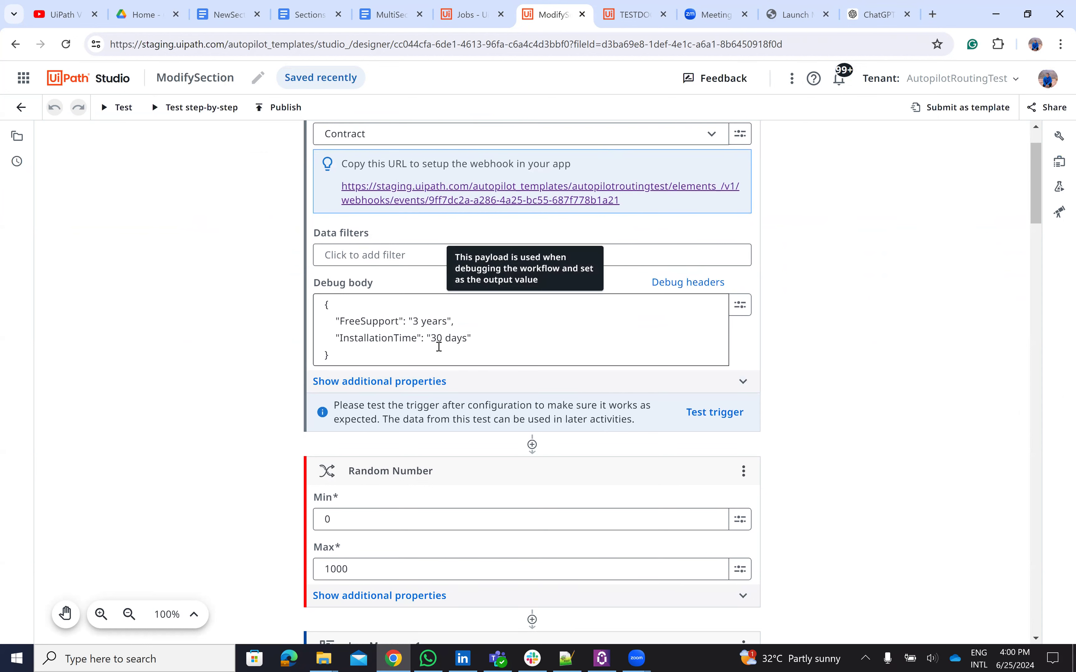
pyautogui.scroll(-4, 448, 356)
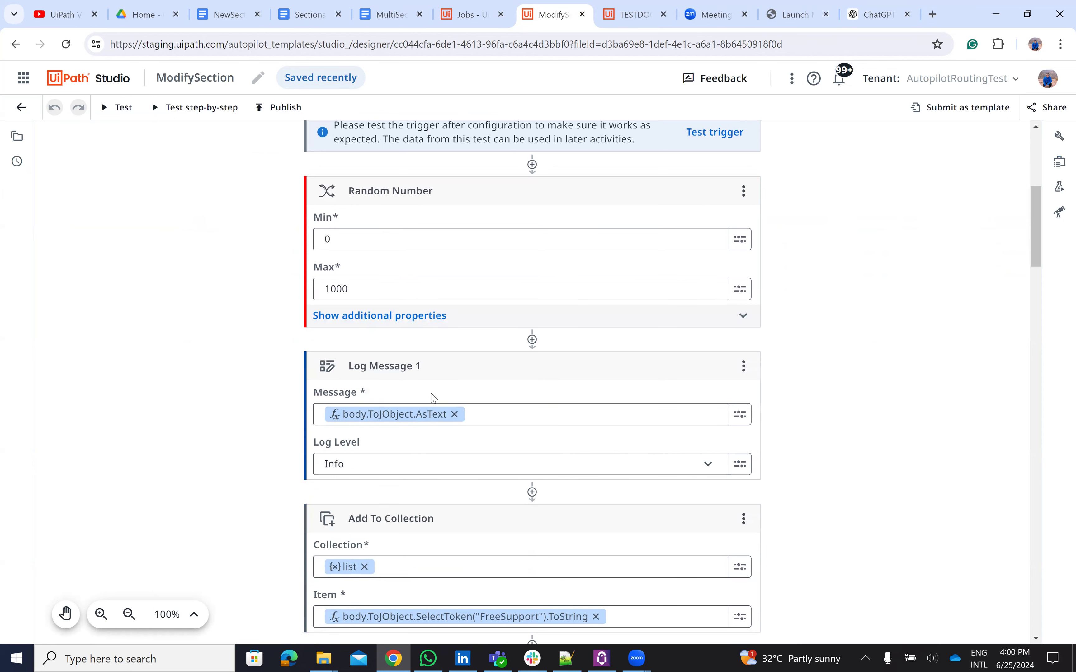
pyautogui.scroll(-1, 434, 397)
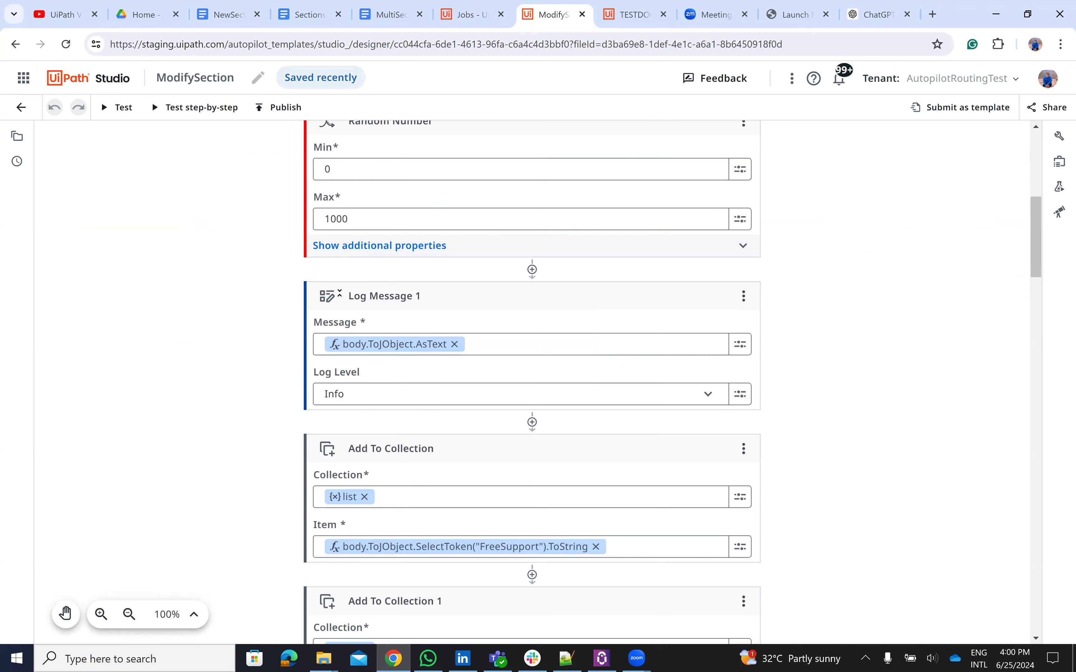
pyautogui.scroll(-1, 340, 305)
pyautogui.scroll(-5, 339, 304)
pyautogui.scroll(3, 418, 307)
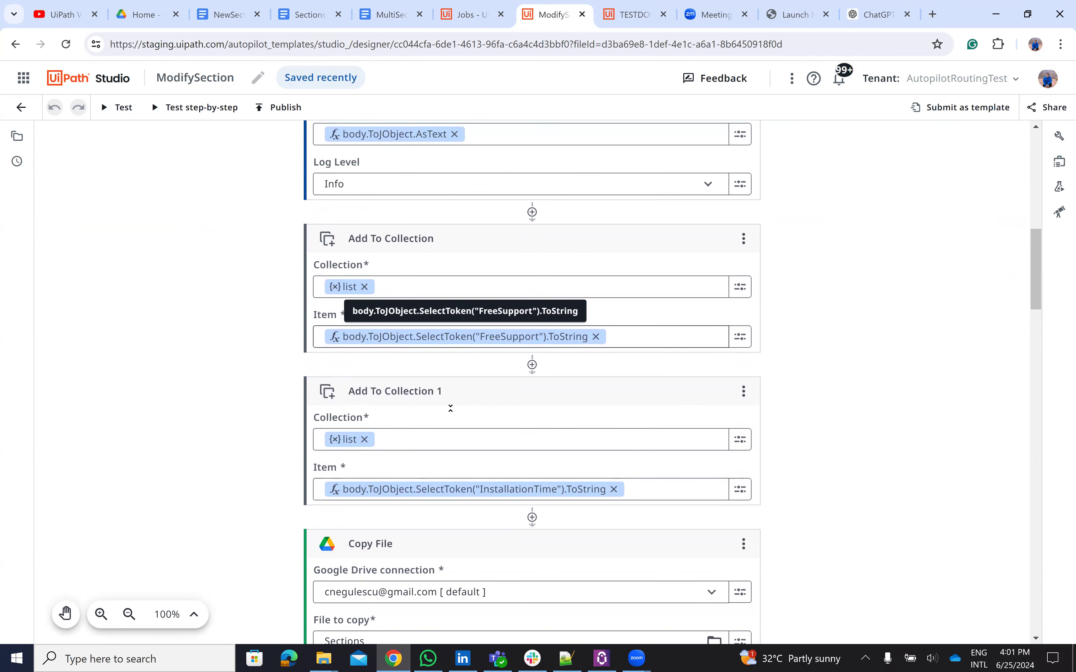
# Step: Examine the Copy File and For Each currentText activities, and trace the looped list back to the trigger's debug body
pyautogui.scroll(-8, 508, 494)
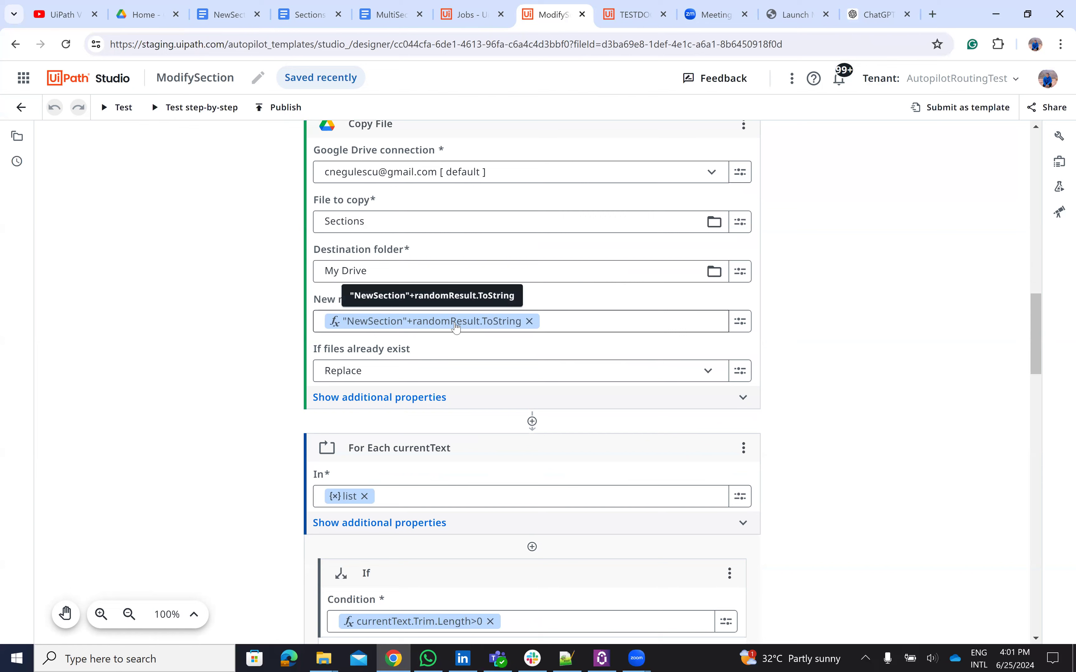
pyautogui.scroll(-7, 464, 327)
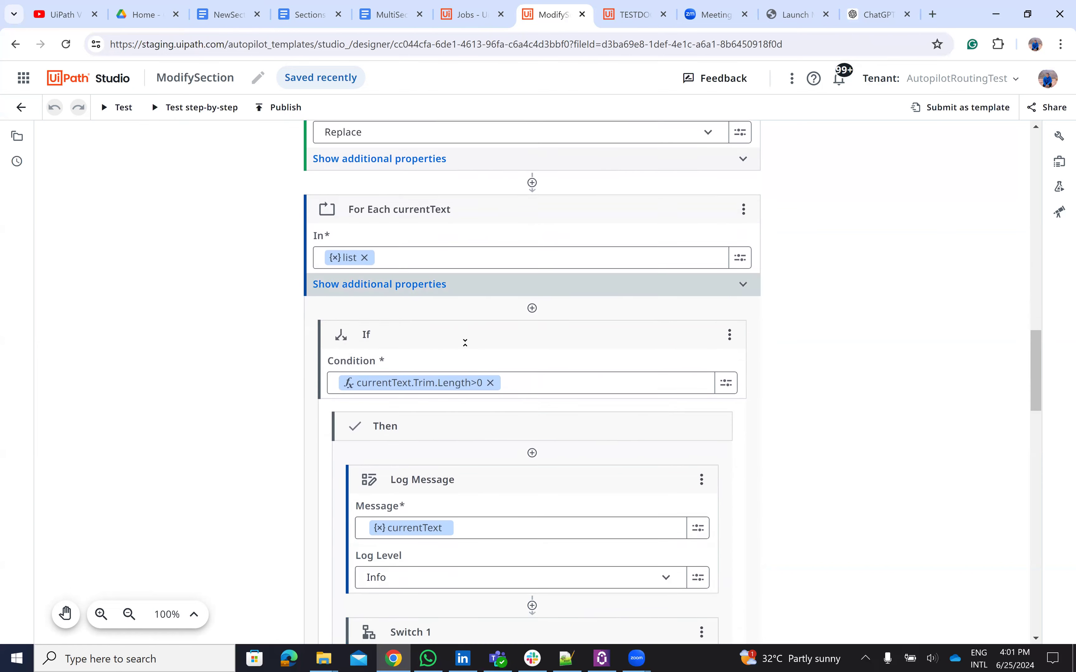
pyautogui.scroll(3, 377, 216)
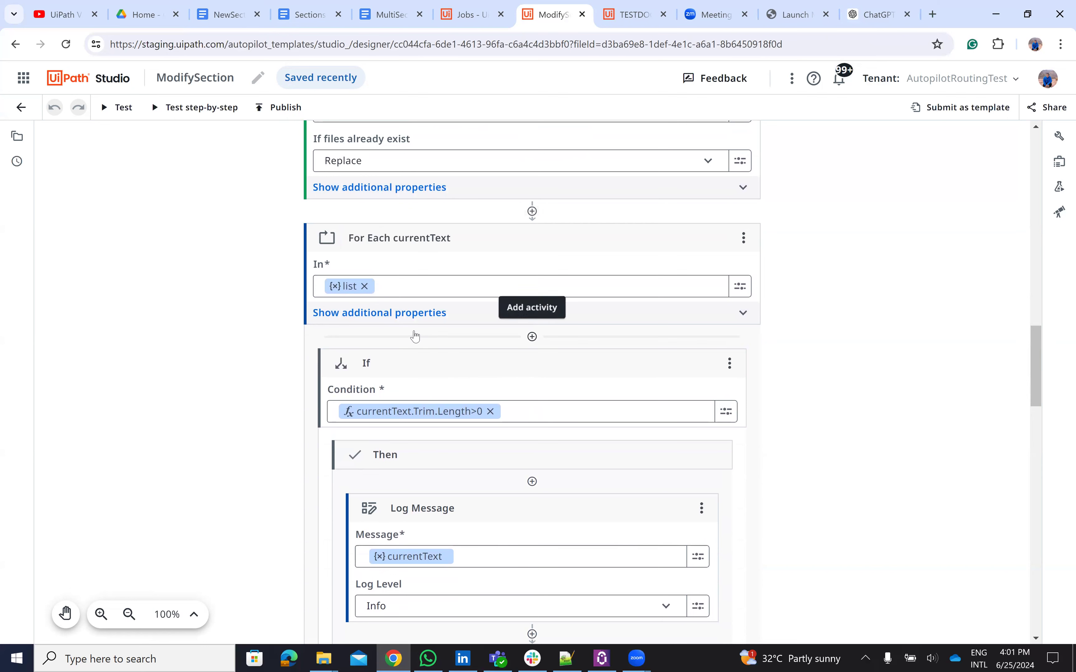
pyautogui.scroll(-1, 421, 334)
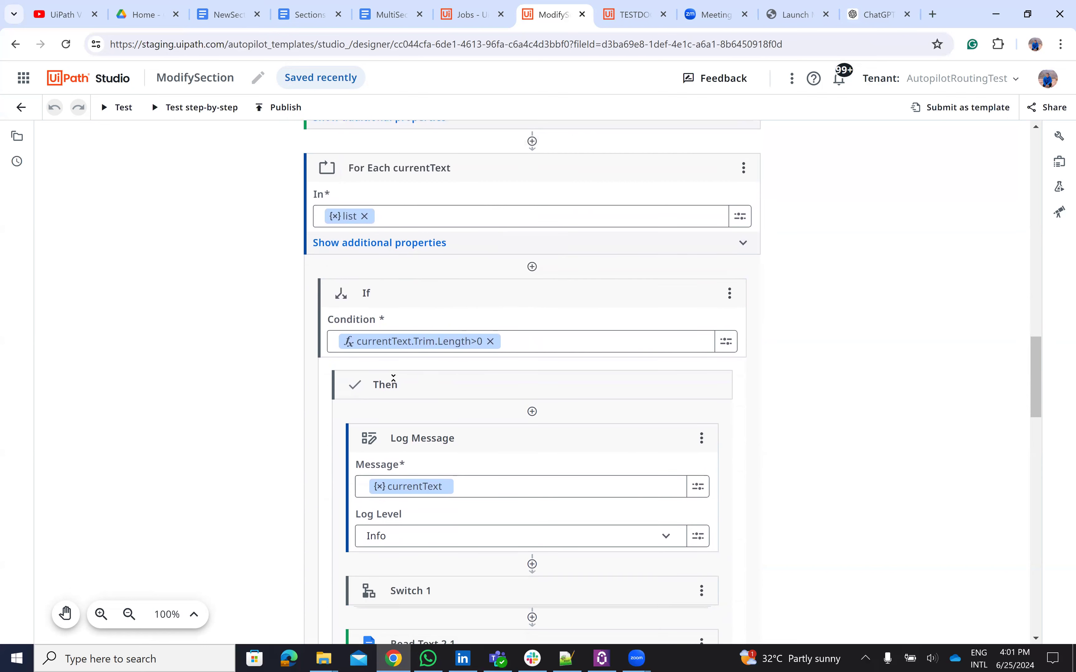
pyautogui.scroll(9, 409, 347)
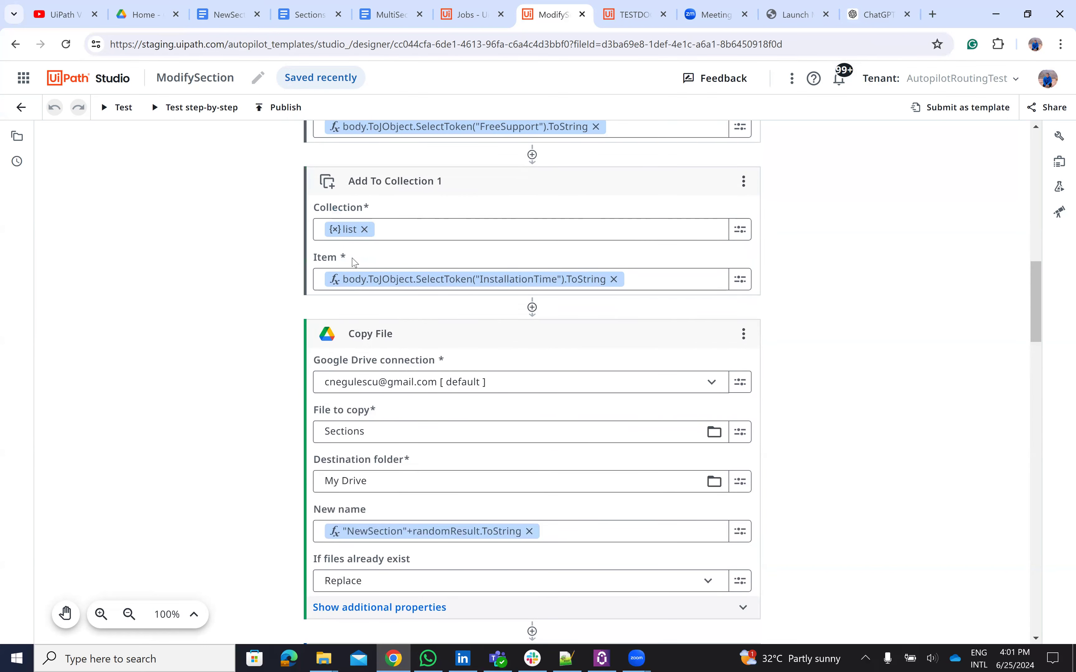
pyautogui.scroll(3, 375, 229)
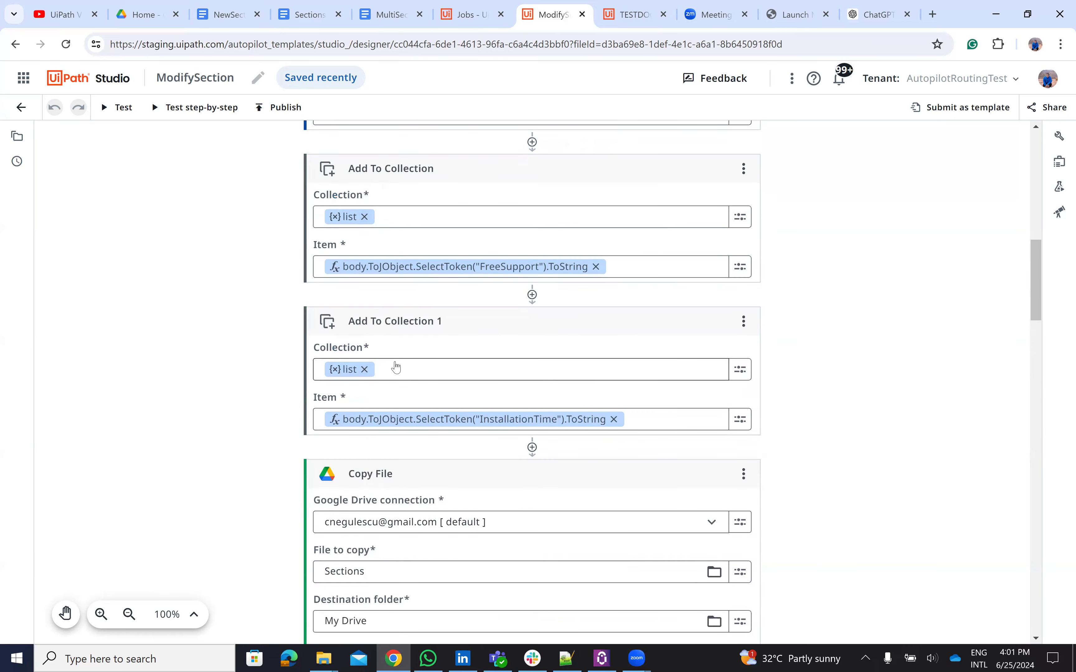
pyautogui.scroll(8, 388, 305)
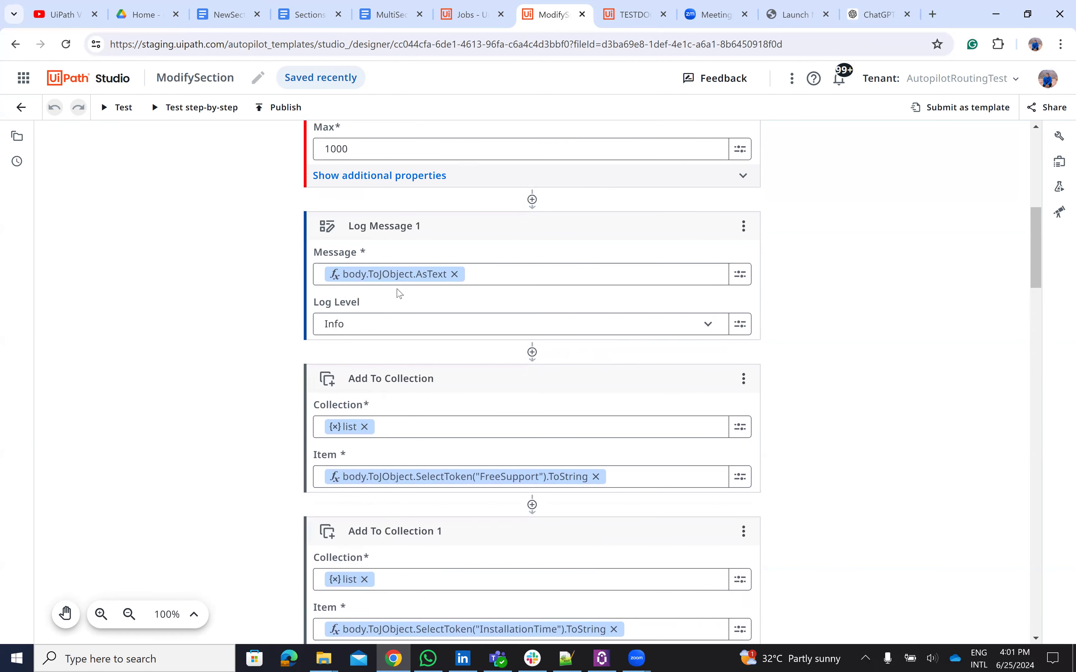
pyautogui.scroll(3, 365, 264)
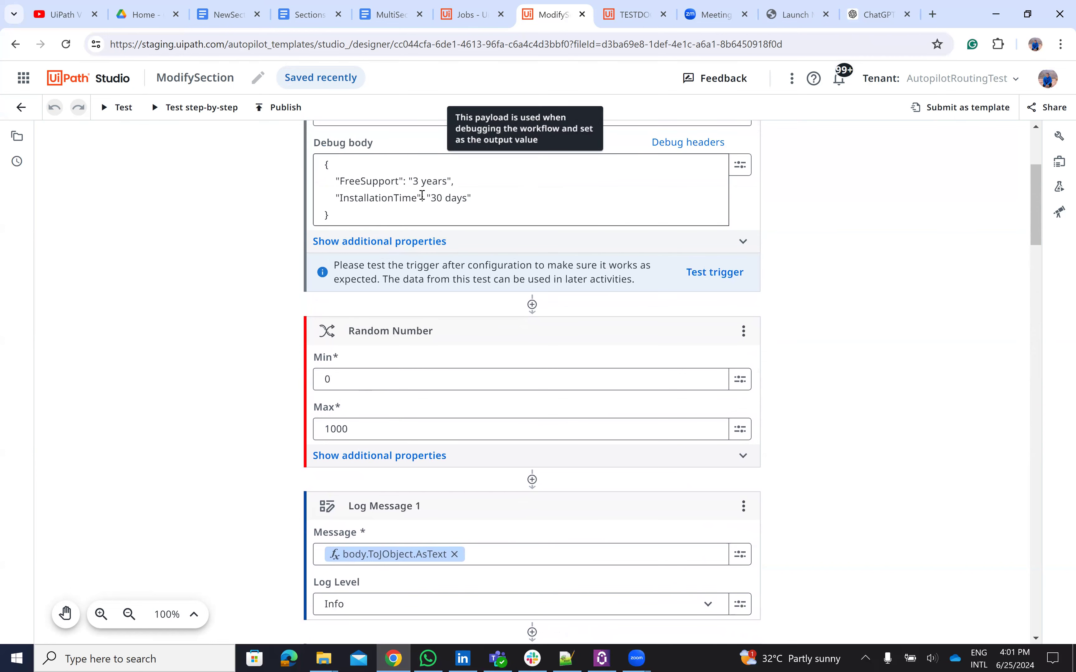
# Step: In the Notepad++ notes, copy only the line "Installation time should be 5 months"
pyautogui.click(567, 658)
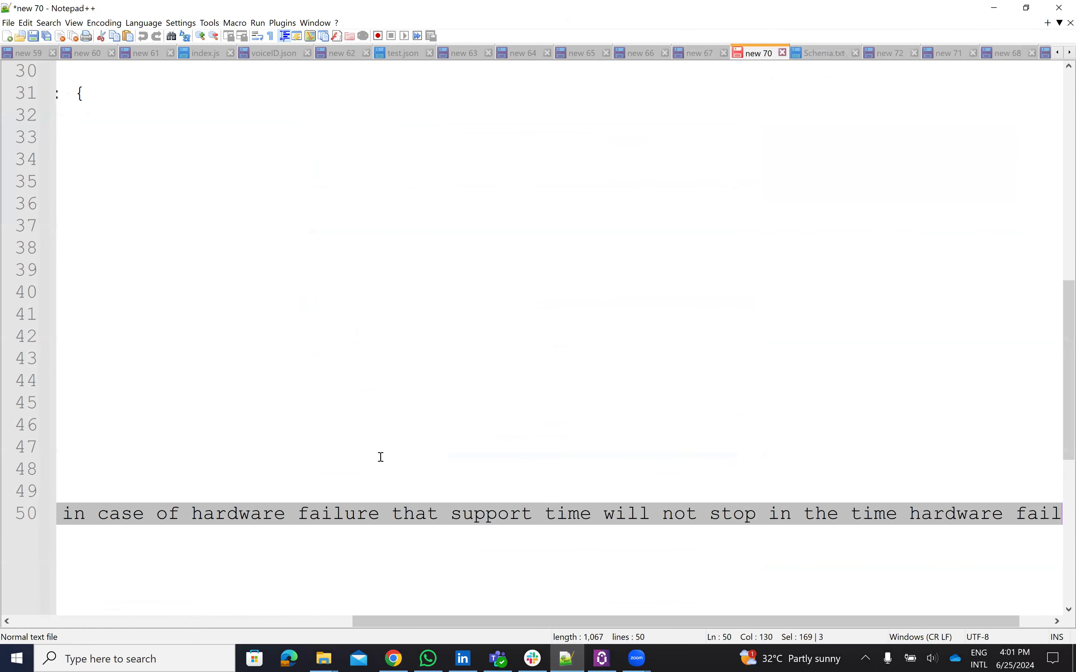
pyautogui.hscroll(-5, 379, 458)
pyautogui.click(494, 467)
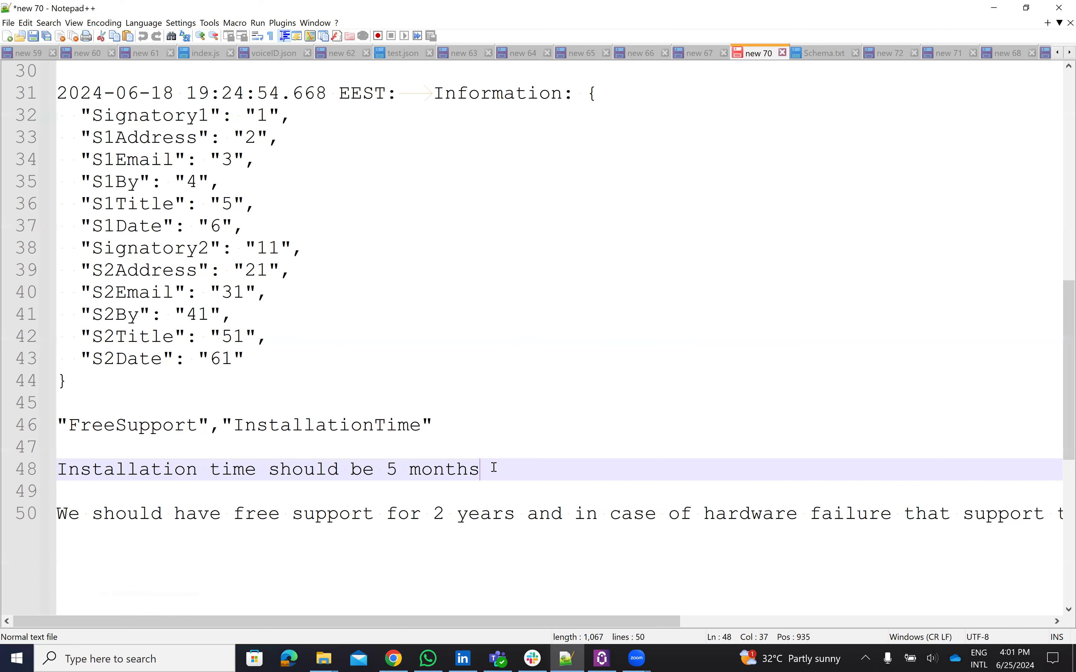
pyautogui.hotkey('shift', 'Home')
pyautogui.hotkey('ctrl', 'c')
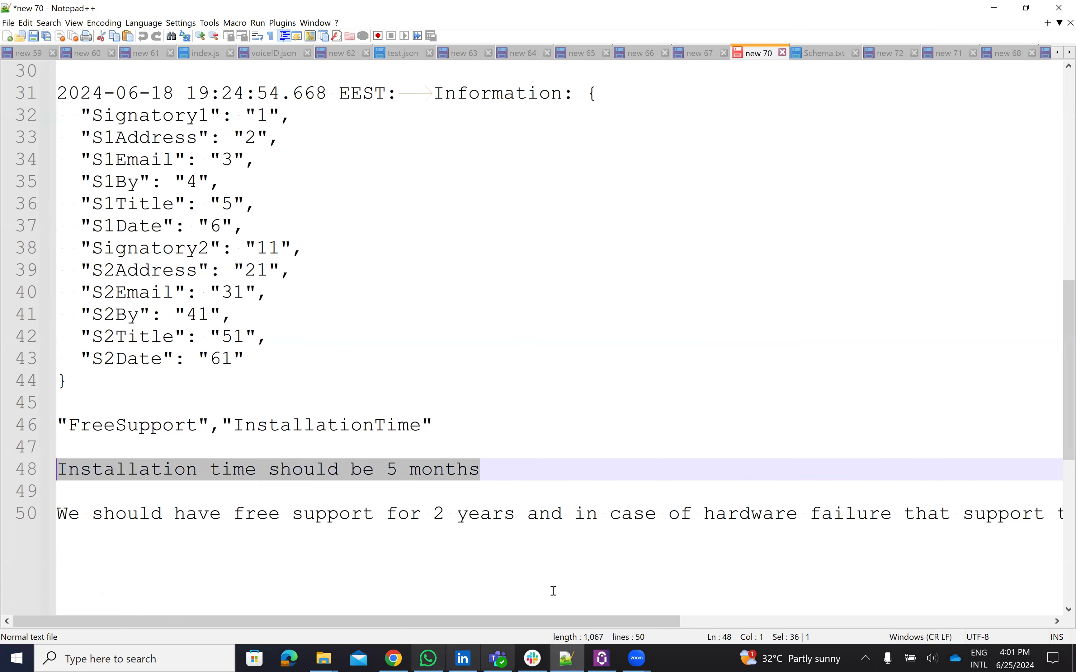
# Step: In ChatGPT, send "Installation time should be 5 months" to the Sections GPT and allow it to talk to staging.uipath.com
pyautogui.click(393, 658)
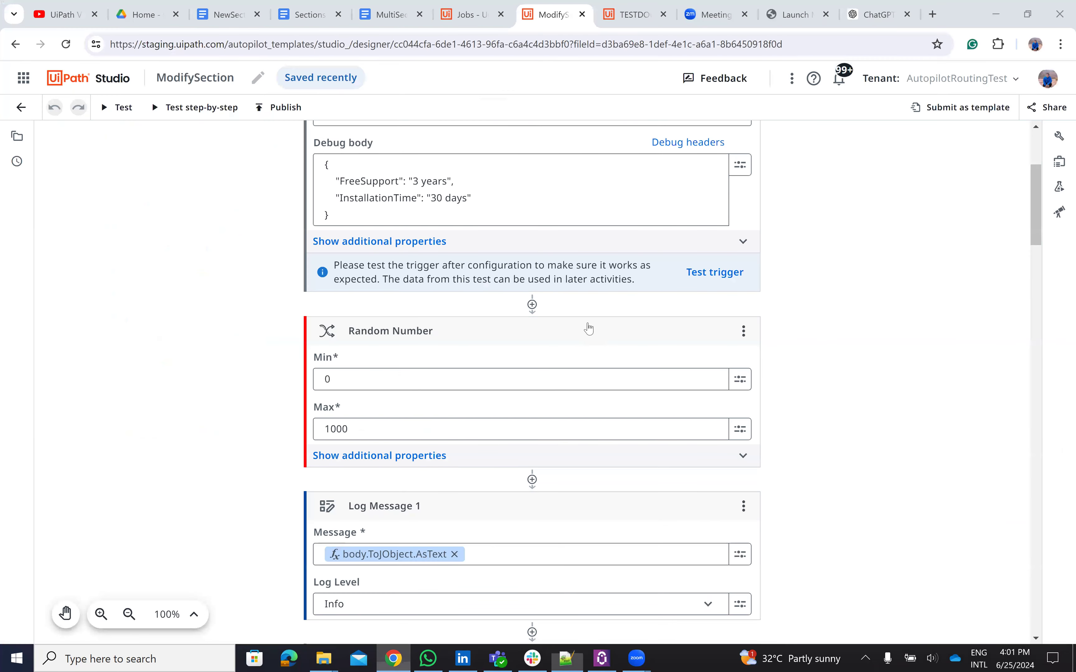
pyautogui.click(862, 8)
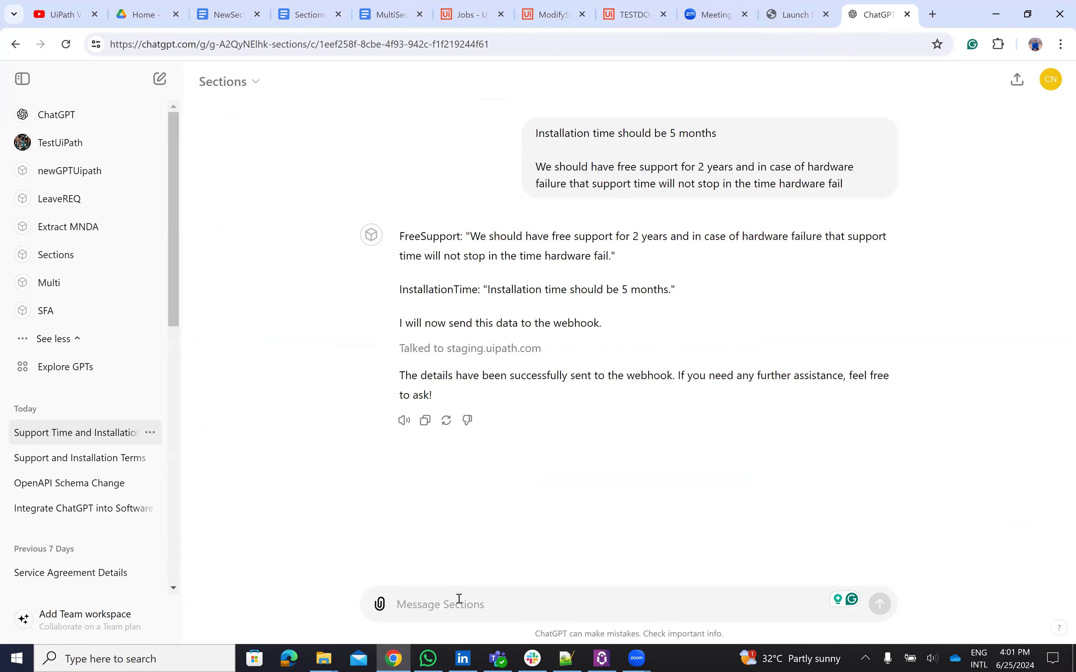
pyautogui.hotkey('ctrl', 'v')
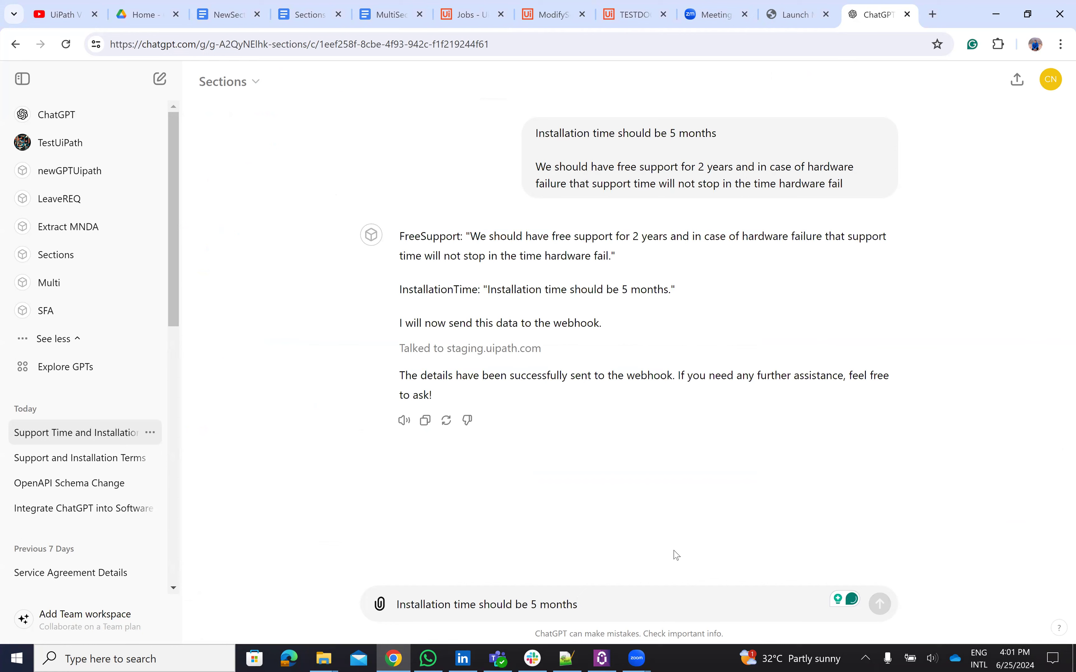
pyautogui.press('Return')
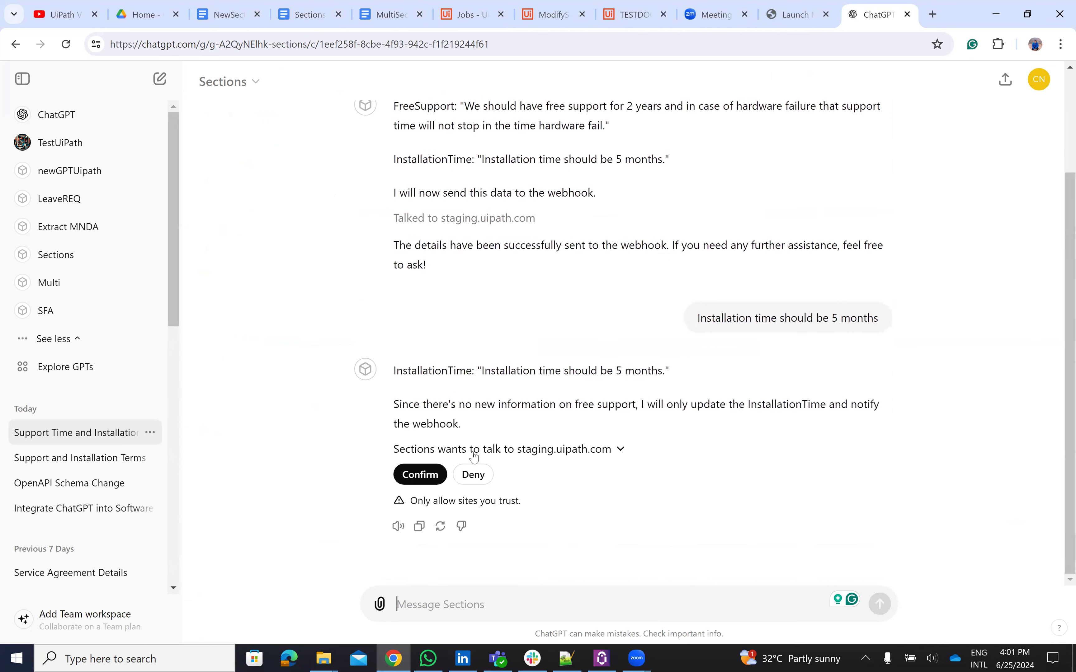
pyautogui.click(421, 480)
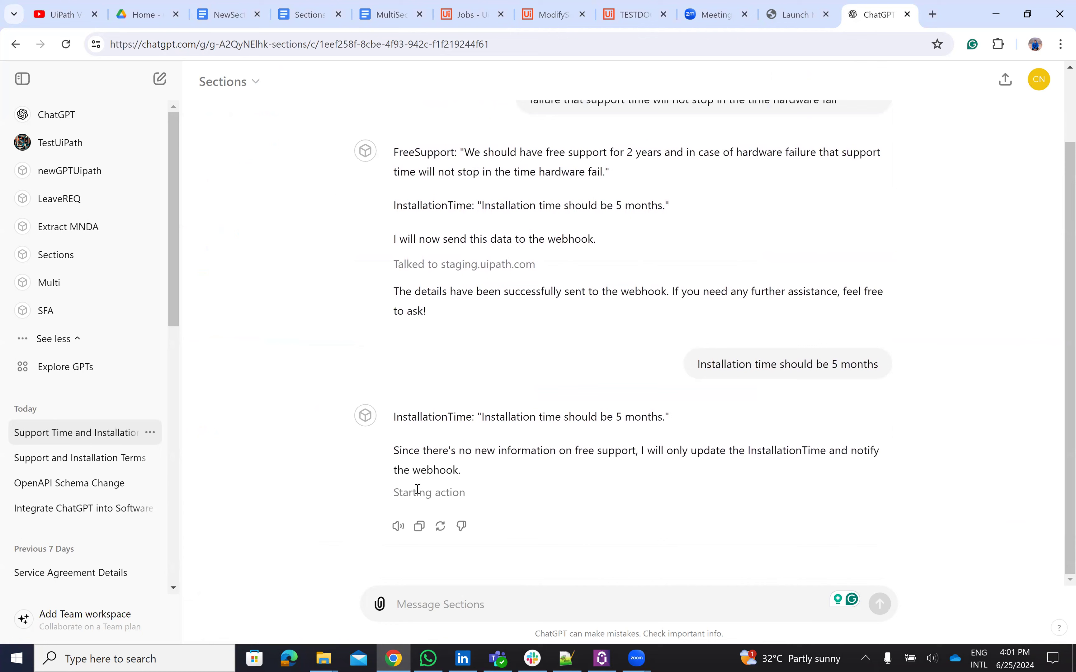
# Step: Return to the ModifySection workflow and compare the If condition currentText.Trim.Length>0 with the collection items and the webhook's debug body
pyautogui.click(549, 15)
pyautogui.scroll(-20, 351, 401)
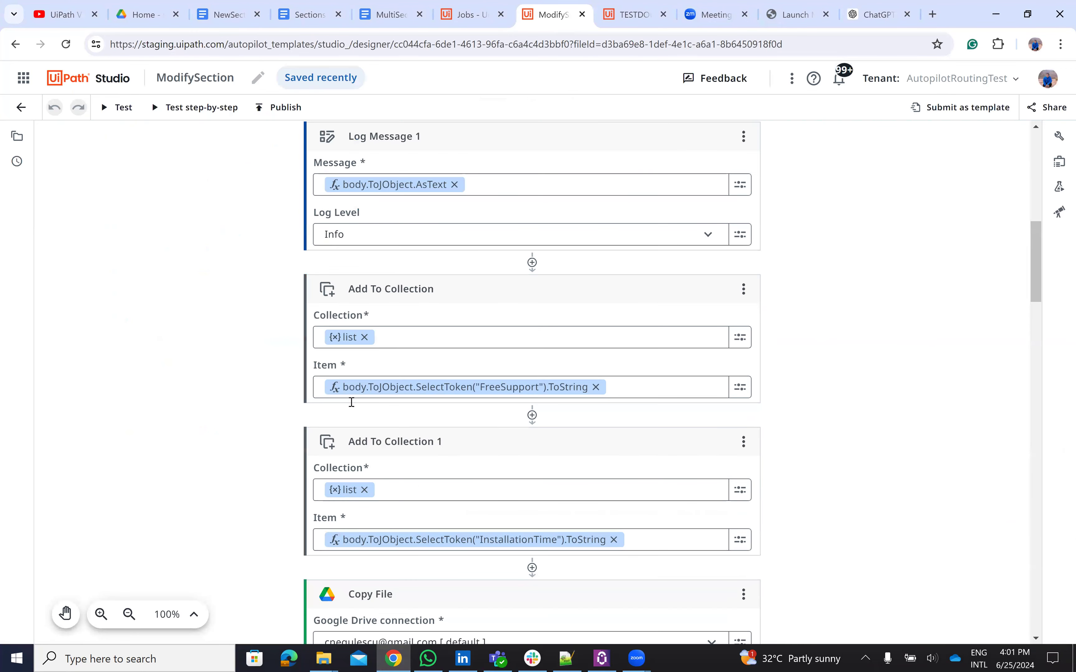
pyautogui.scroll(-2, 353, 406)
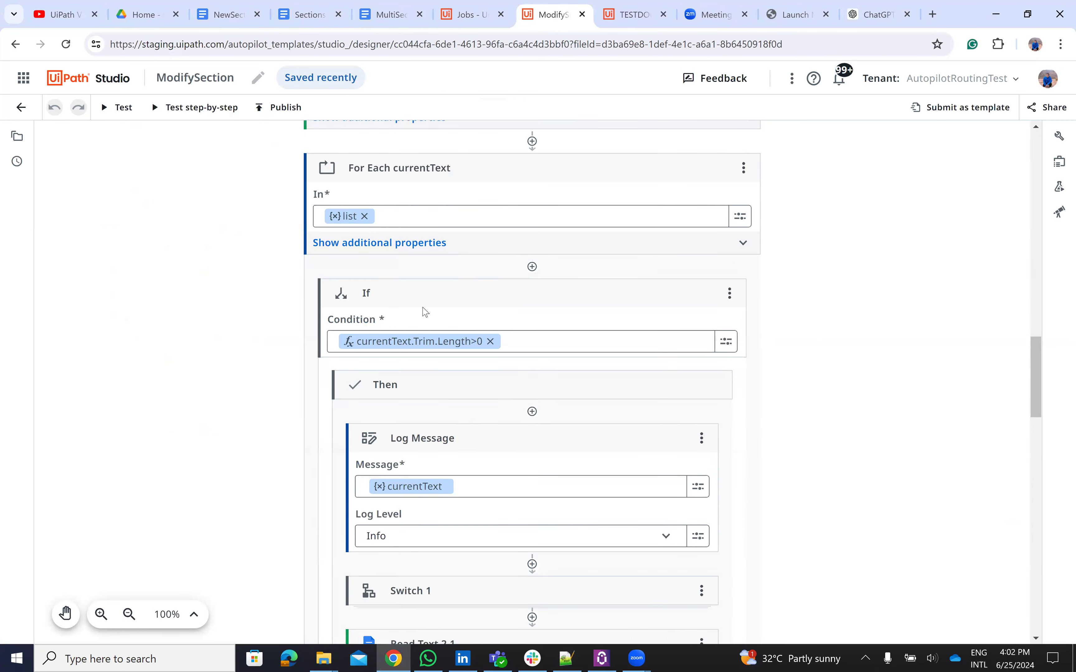
pyautogui.scroll(16, 425, 311)
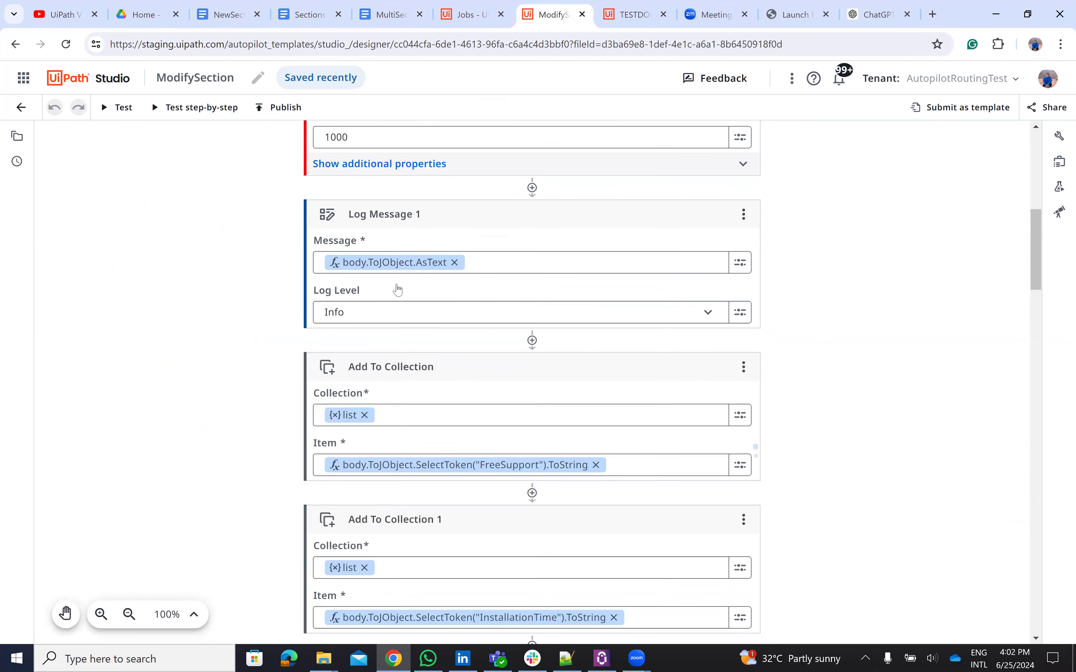
pyautogui.scroll(10, 398, 289)
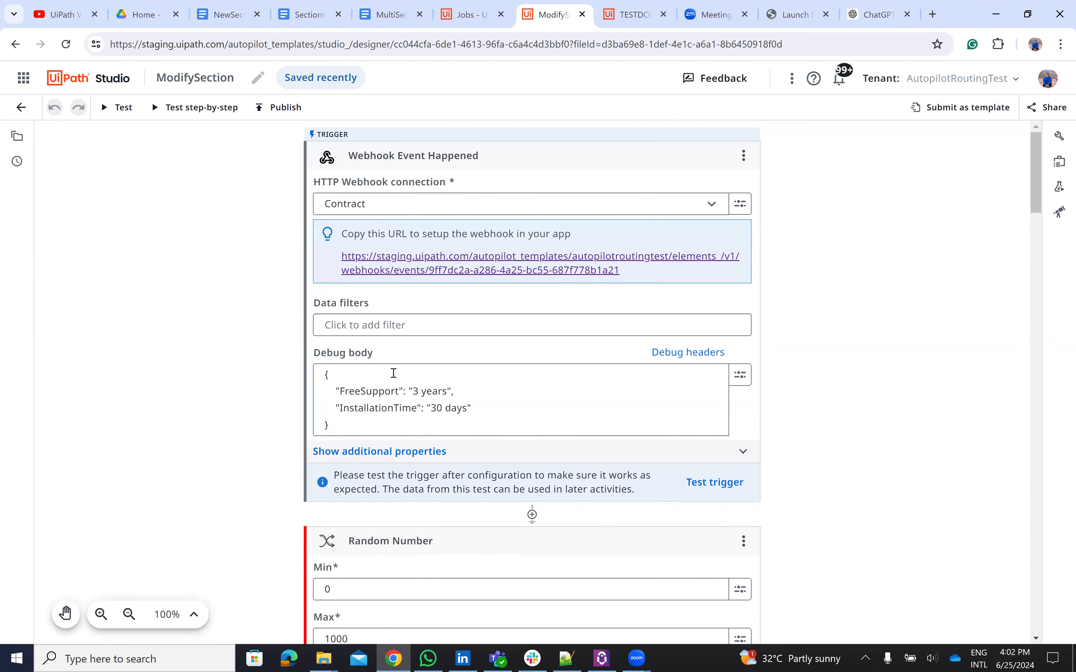
pyautogui.scroll(-13, 380, 413)
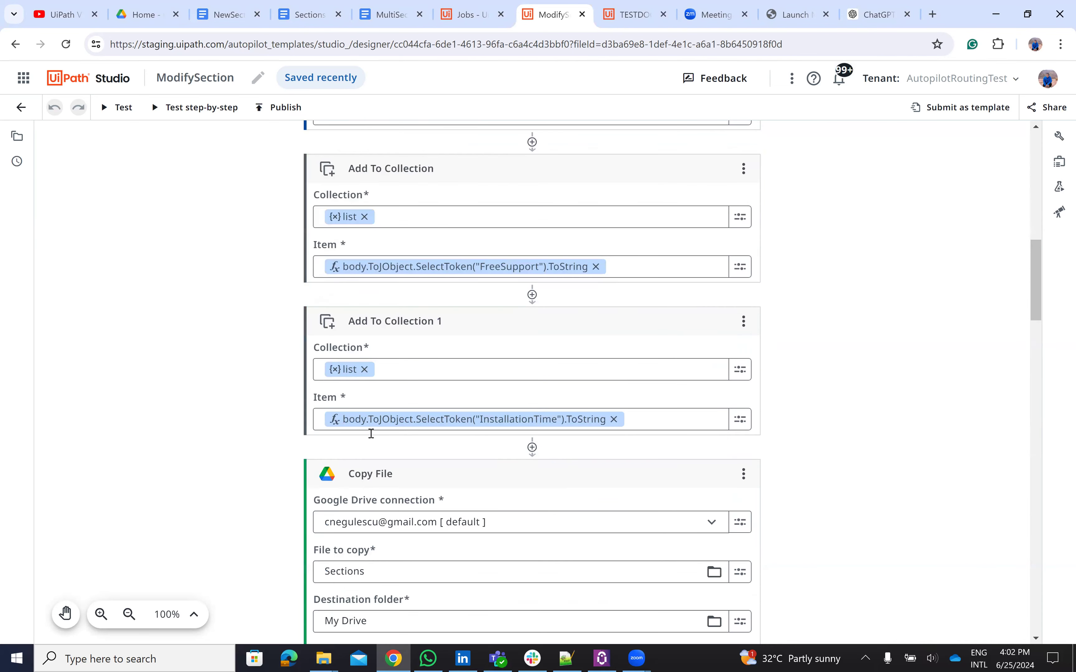
pyautogui.scroll(-16, 371, 434)
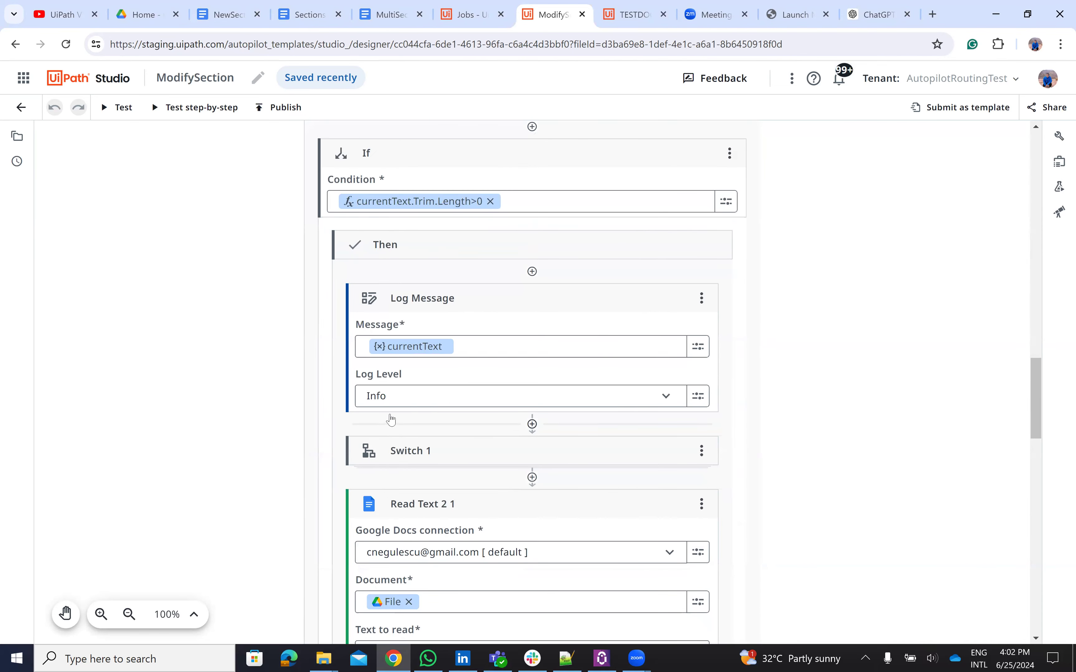
# Step: Expand Switch 1 and the Set Variable Value activities in cases 0 and 1 to inspect how the Section variable is assigned
pyautogui.scroll(-1, 391, 420)
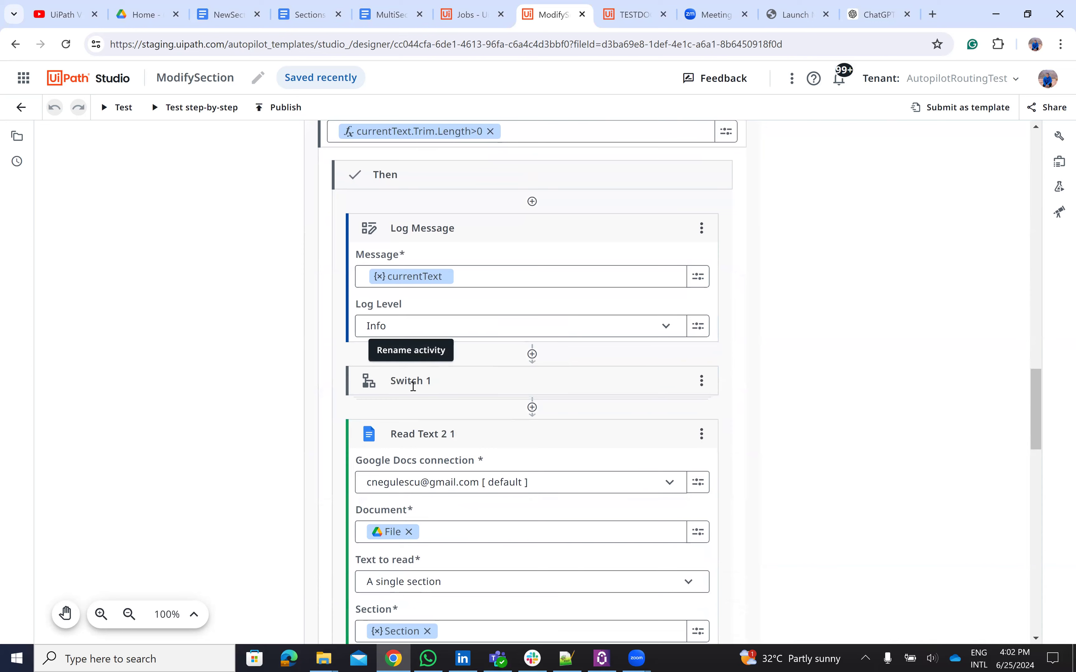
pyautogui.scroll(1, 414, 386)
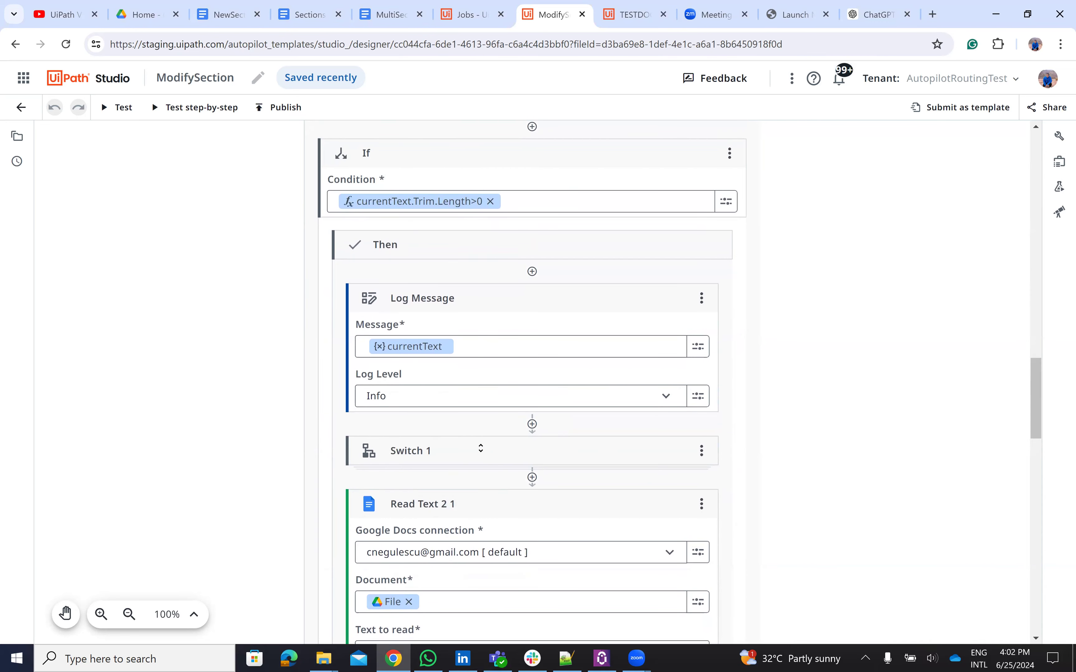
pyautogui.click(481, 449)
pyautogui.scroll(-4, 466, 459)
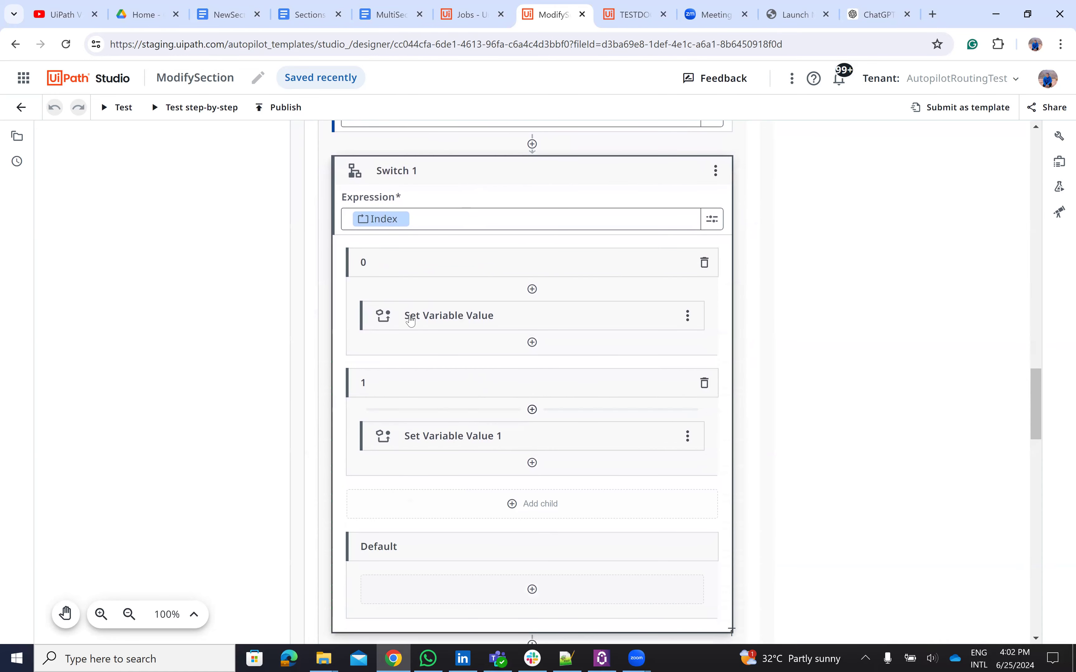
pyautogui.click(472, 316)
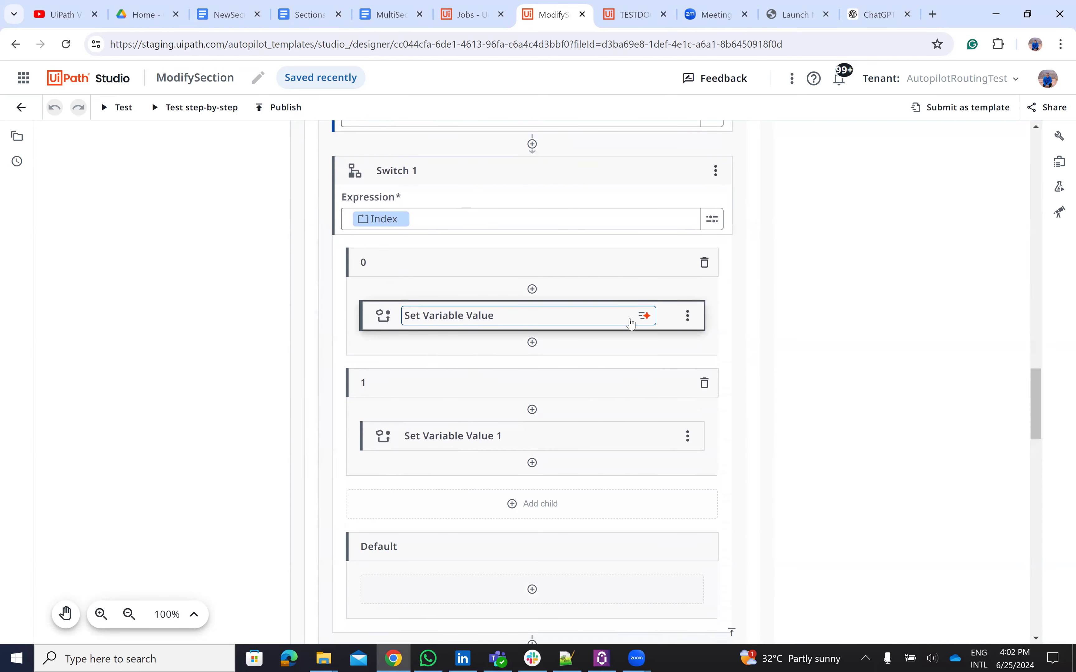
pyautogui.click(675, 319)
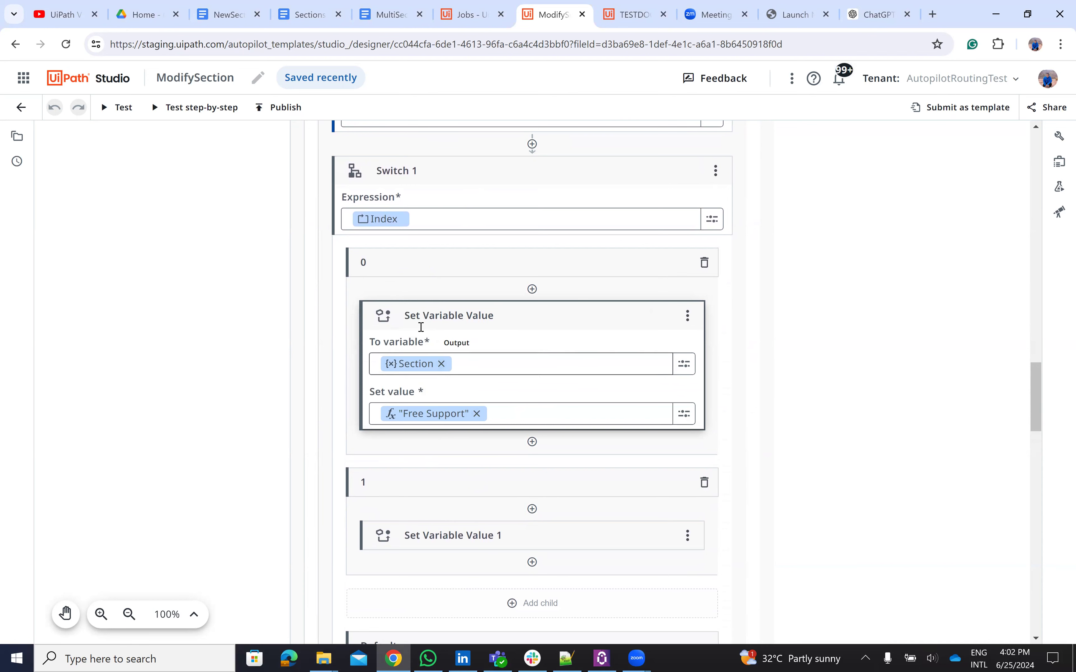
pyautogui.scroll(-3, 447, 411)
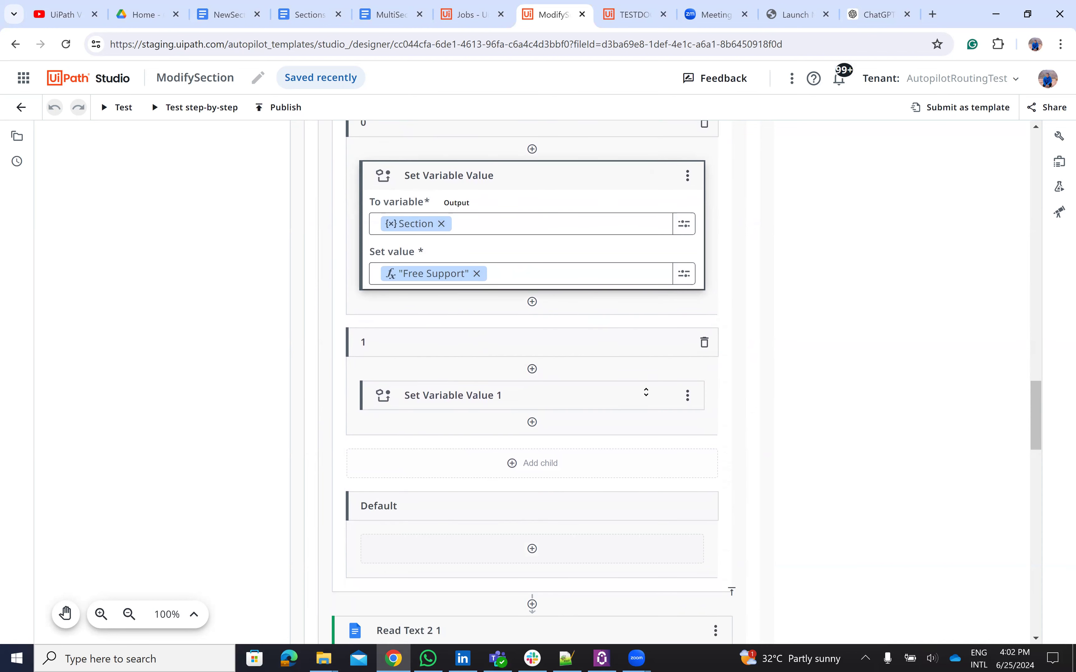
pyautogui.click(653, 390)
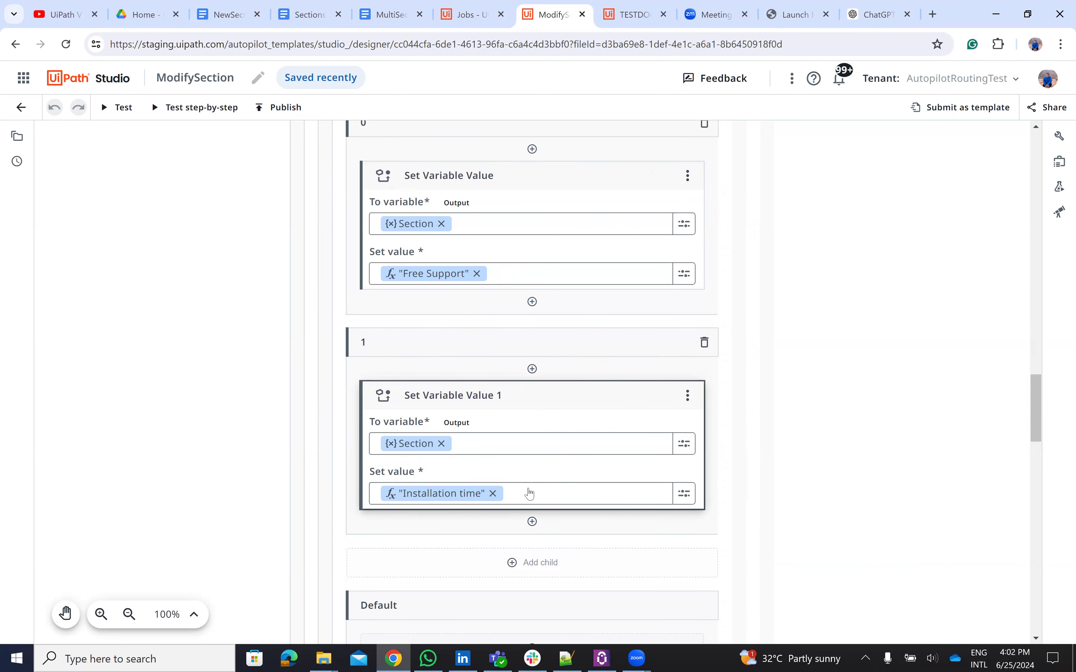
# Step: Examine how Switch 1 sets the Section variable and how Read Text 2 1 uses it to read a single section
pyautogui.scroll(-2, 686, 571)
pyautogui.scroll(-5, 686, 571)
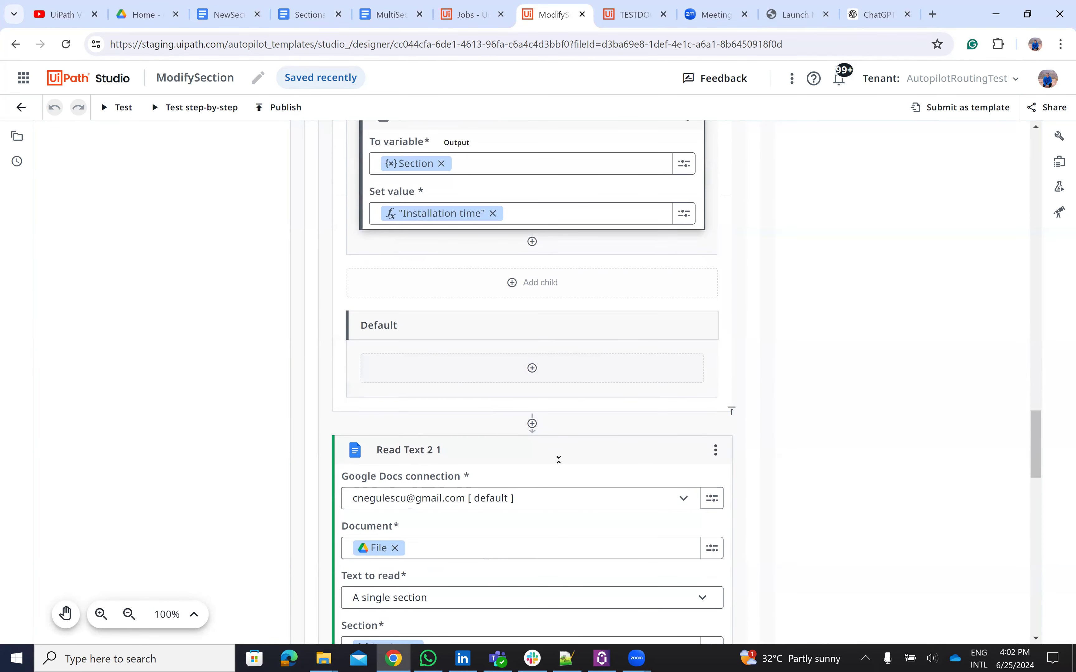
pyautogui.scroll(12, 559, 460)
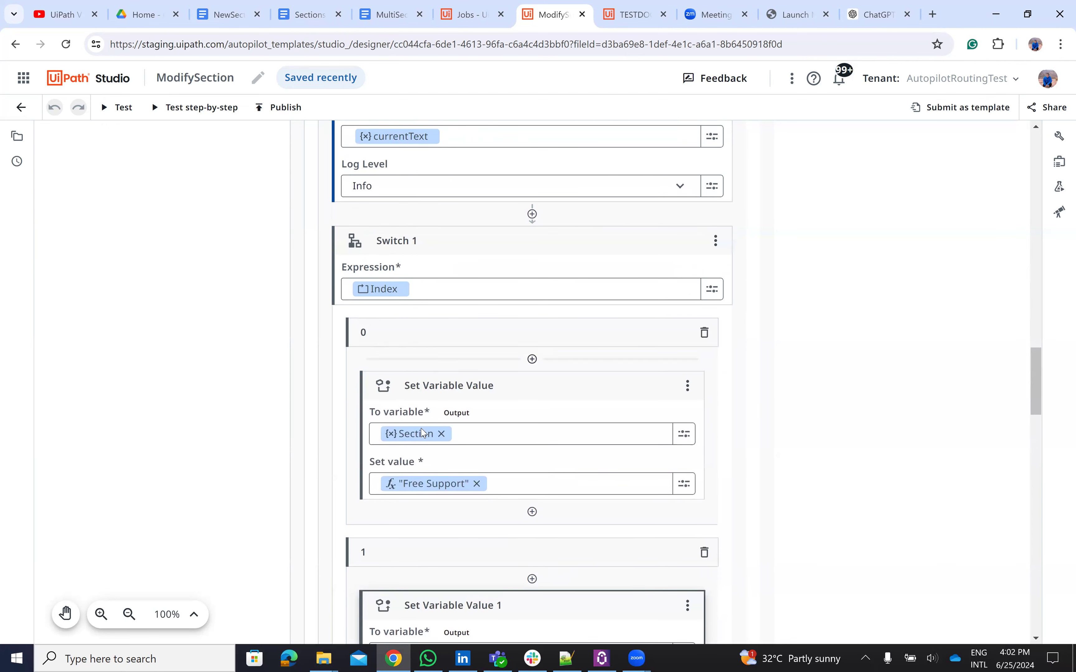
pyautogui.scroll(-12, 539, 415)
pyautogui.scroll(-5, 537, 410)
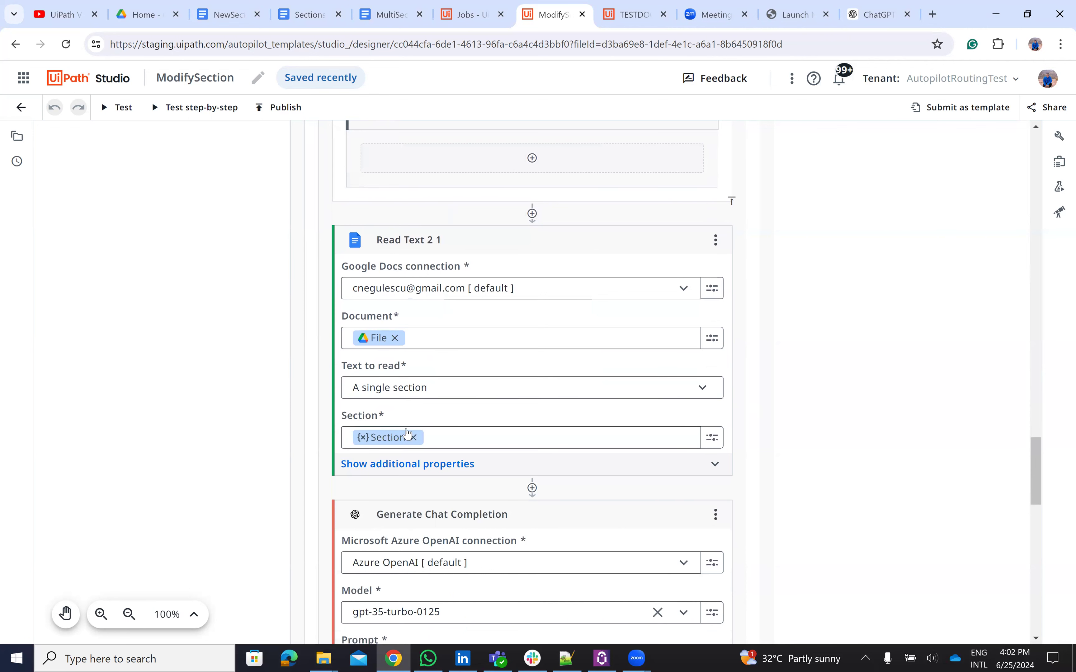
pyautogui.scroll(-8, 447, 435)
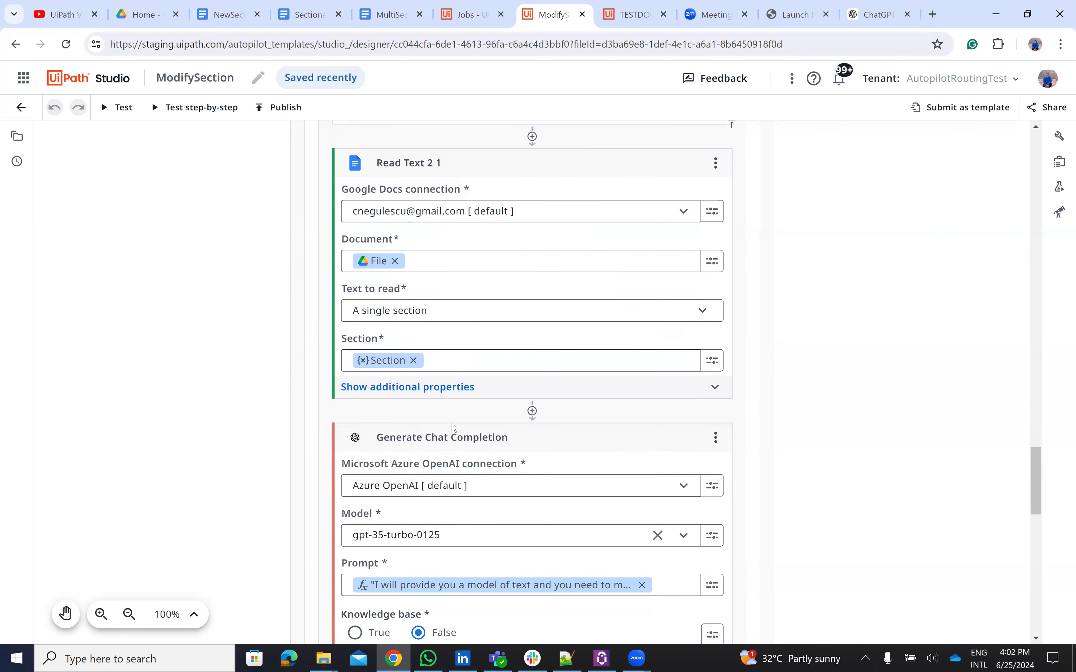
# Step: Inspect the Generate Chat Completion prompt in the expression editor and the section settings of the Delete Text and Write Text activities
pyautogui.scroll(3, 375, 237)
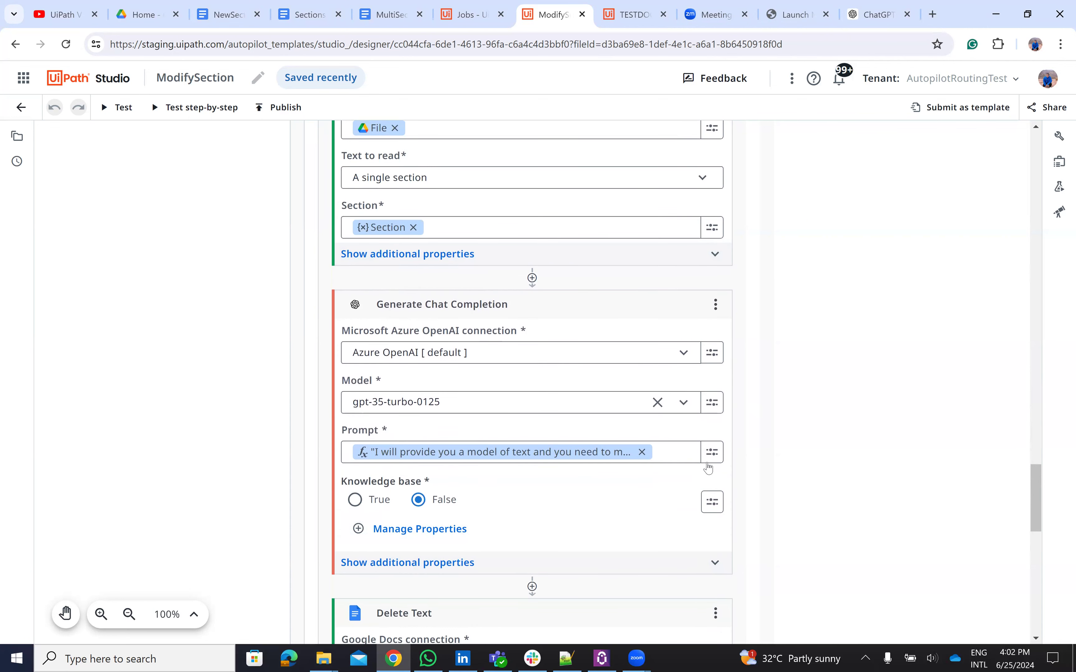
pyautogui.click(712, 452)
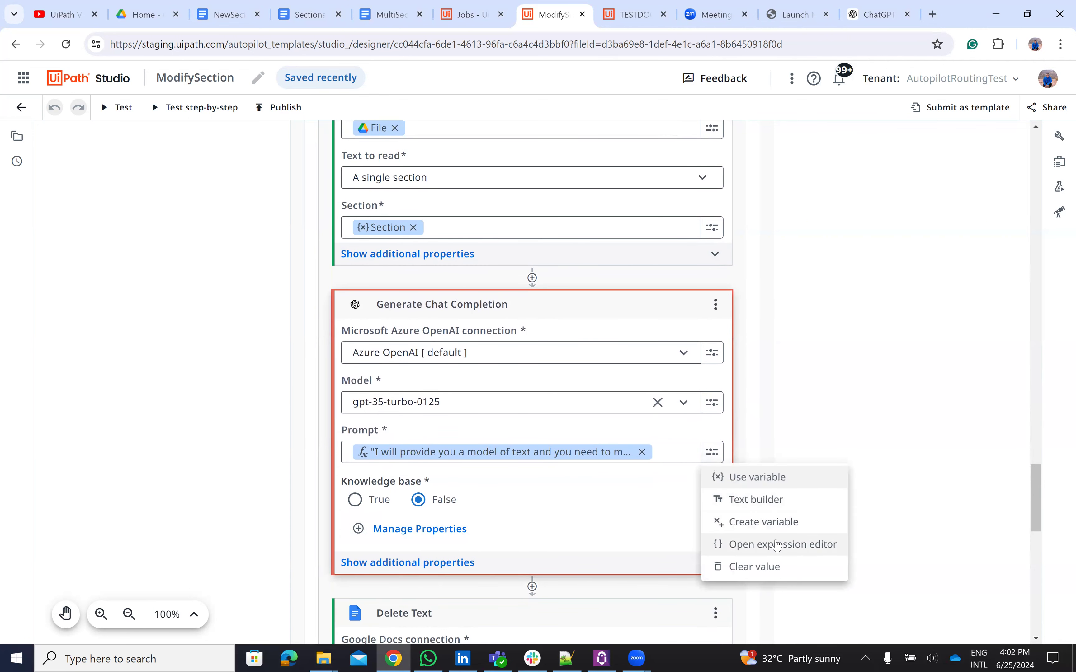
pyautogui.click(769, 543)
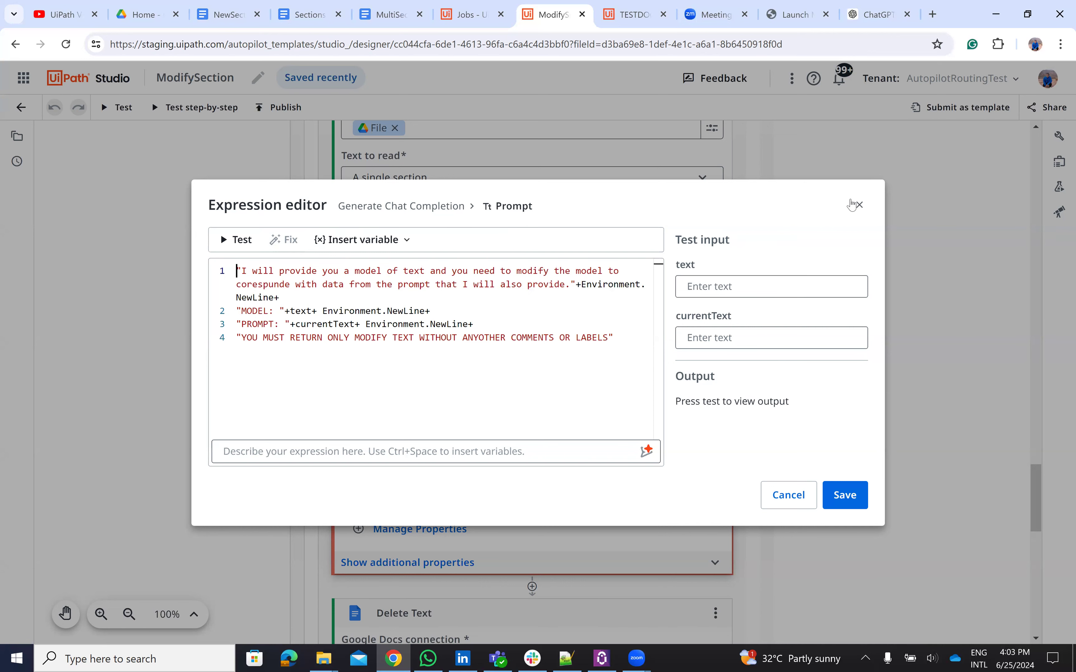
pyautogui.click(860, 207)
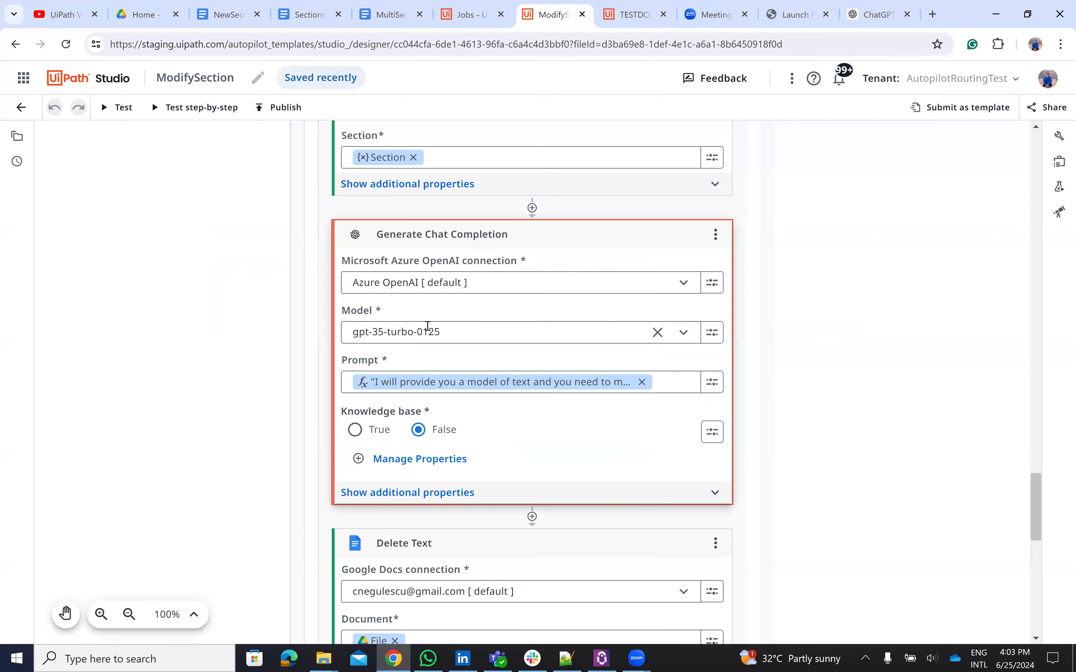
pyautogui.scroll(-7, 399, 356)
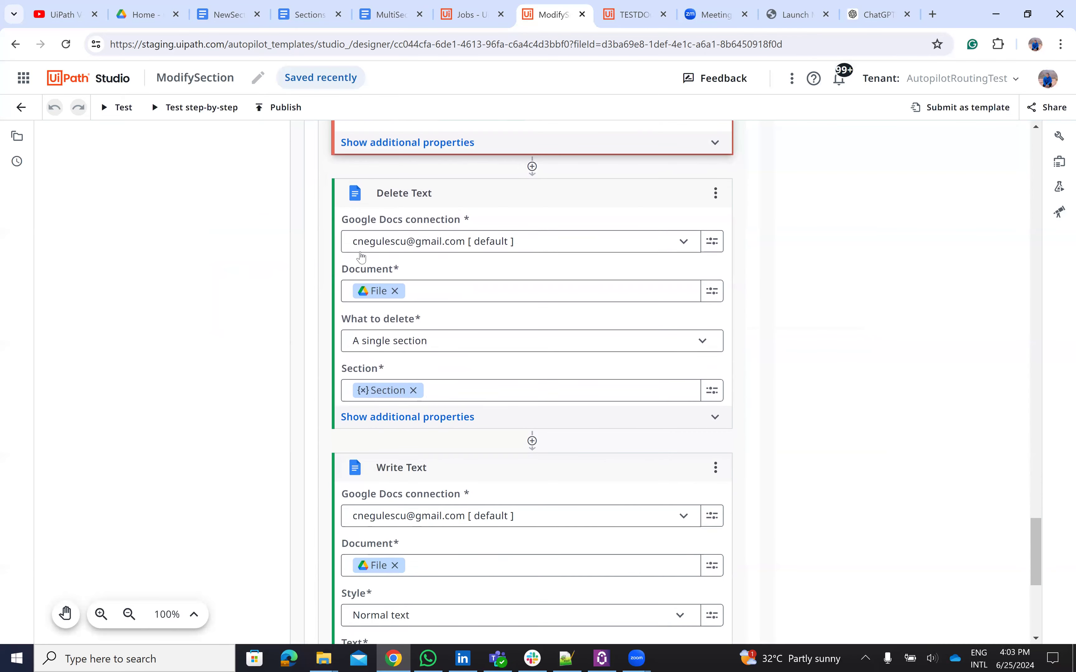
pyautogui.scroll(-7, 423, 409)
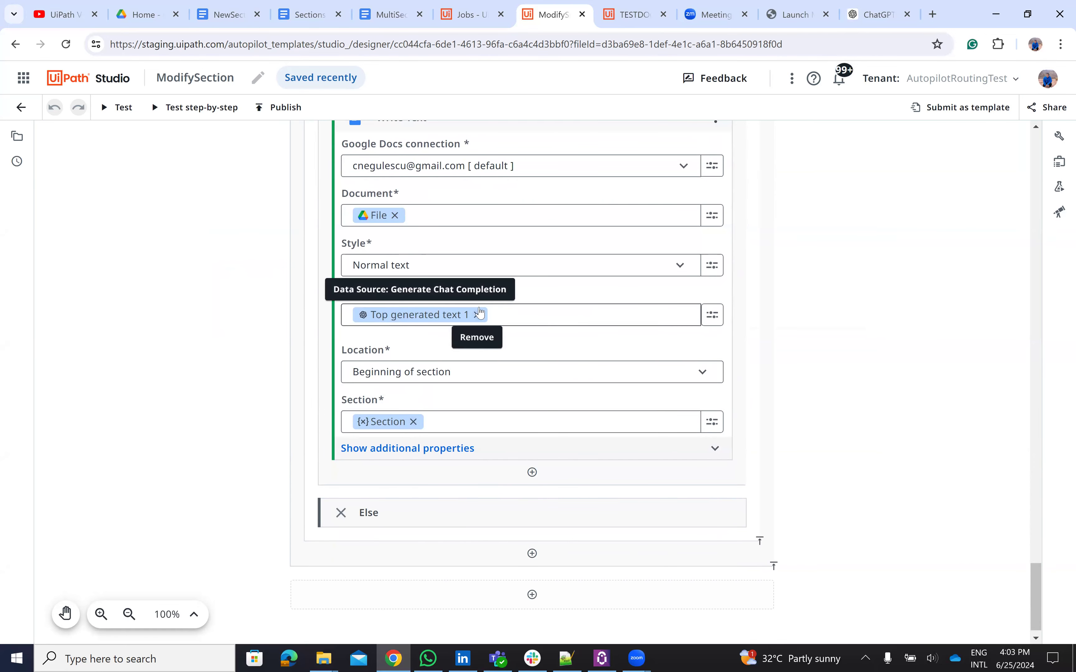
# Step: Check the ModifySection jobs in Orchestrator and open the document NewSection404 from the refreshed Google Drive file list
pyautogui.click(472, 10)
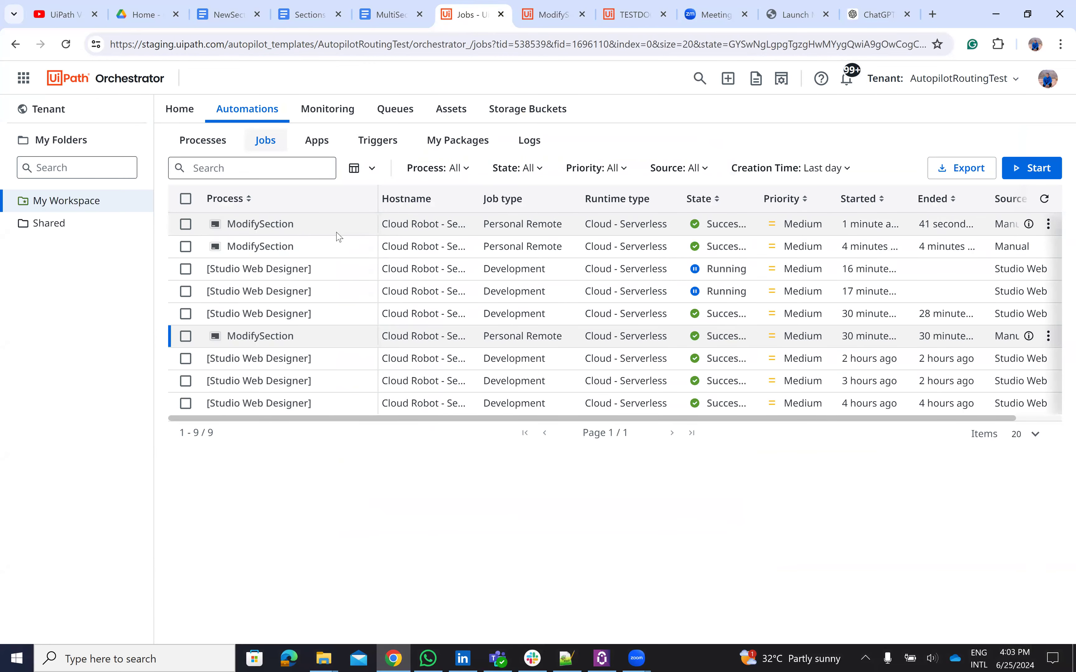
pyautogui.click(138, 5)
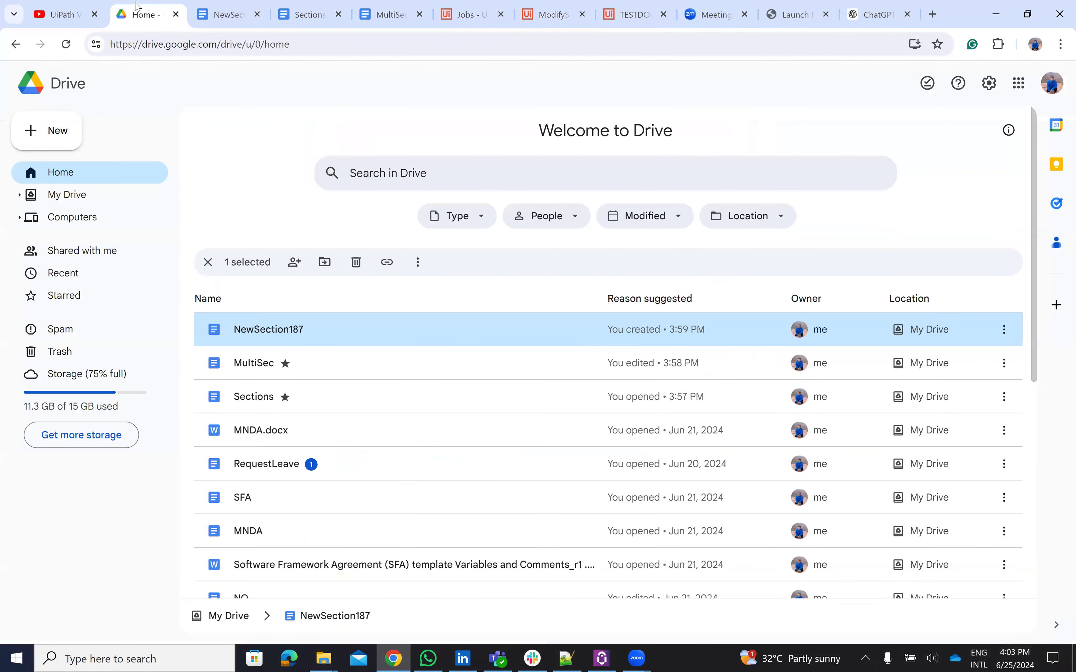
pyautogui.click(70, 52)
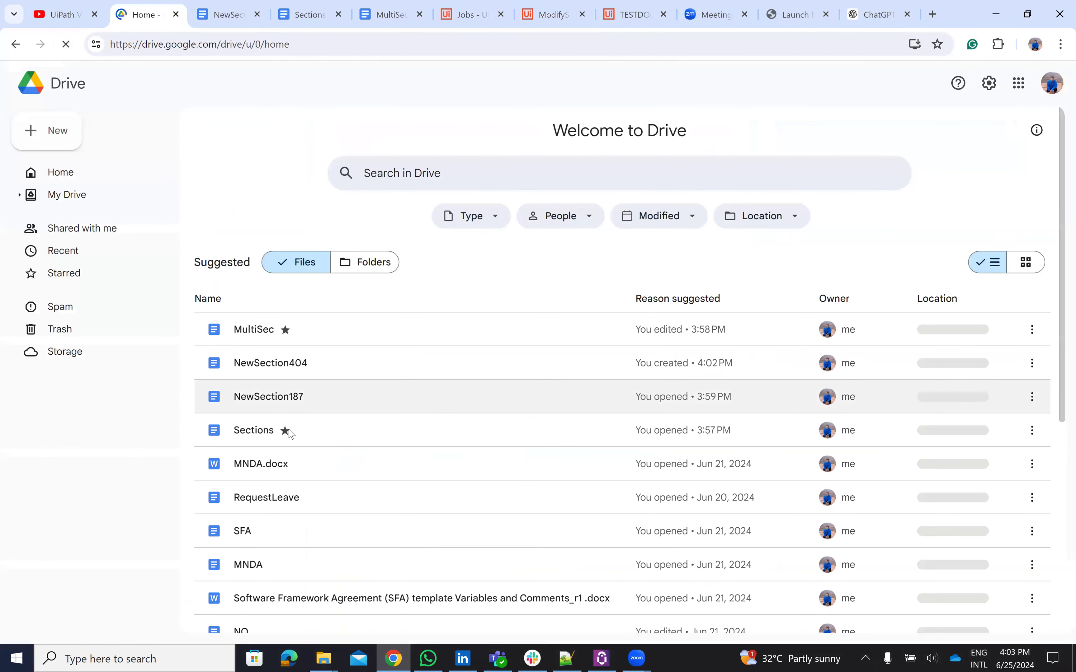
pyautogui.click(267, 372)
pyautogui.doubleClick(268, 372)
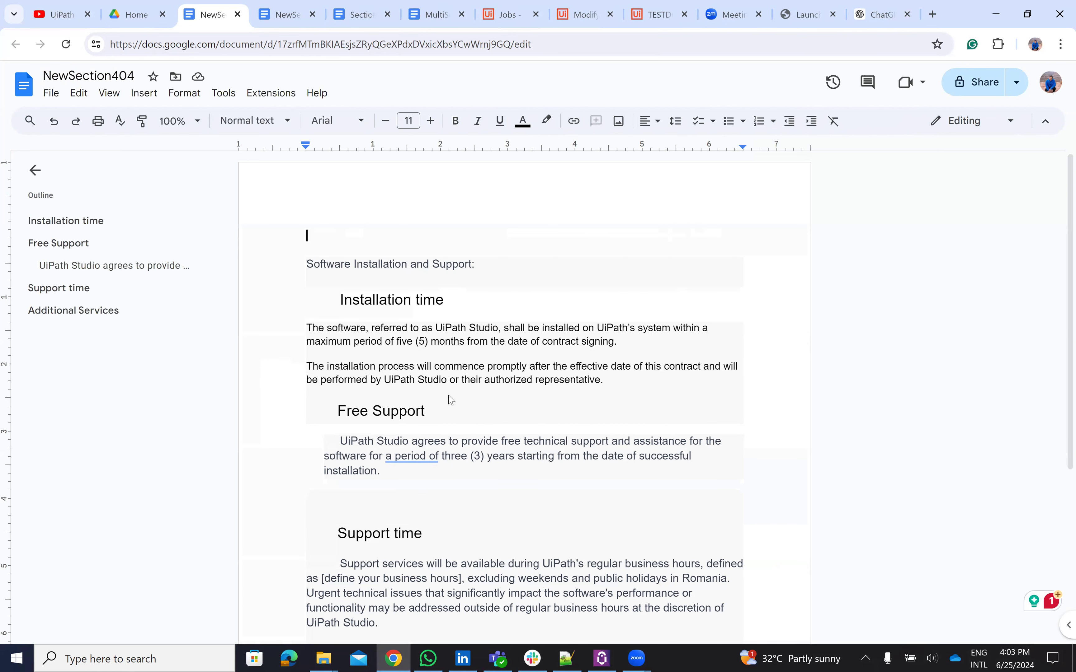
# Step: Return to the ModifySection workflow and review the sequence Read Text 2 1, Generate Chat Completion, Delete Text and Write Text
pyautogui.hotkey('ctrl', '8')
pyautogui.scroll(8, 440, 344)
pyautogui.scroll(5, 363, 282)
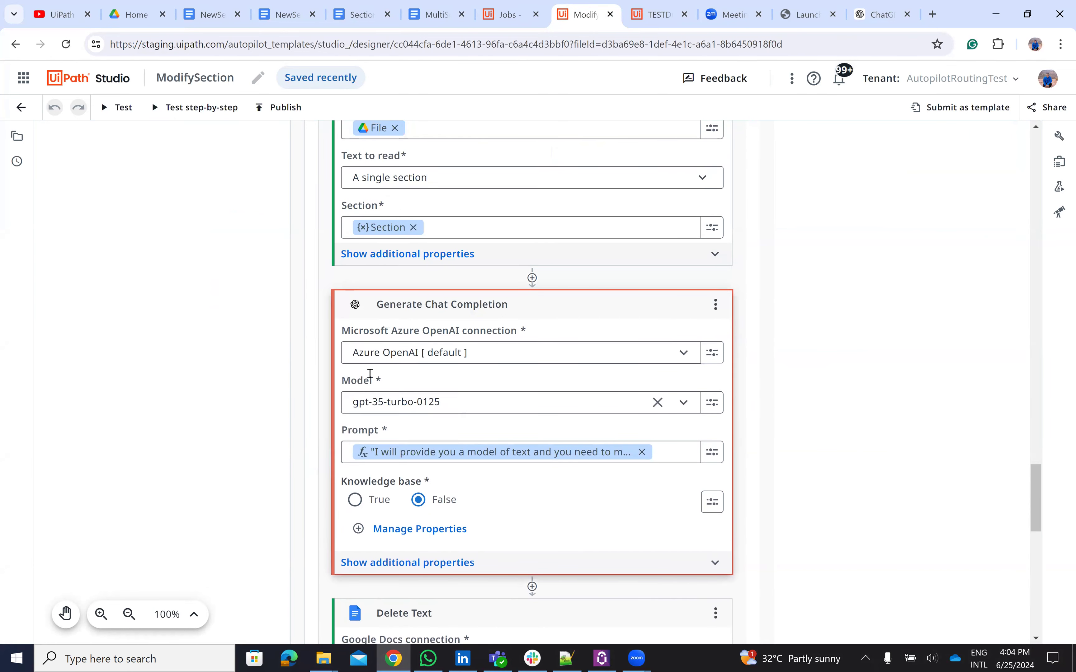
pyautogui.scroll(5, 387, 489)
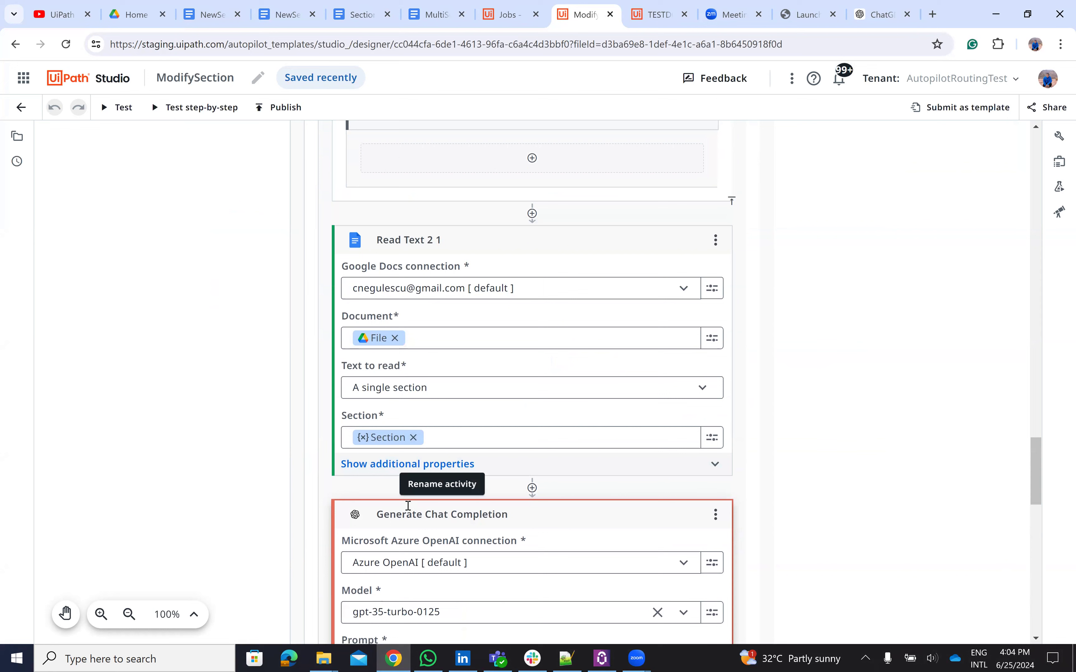
pyautogui.scroll(-3, 384, 418)
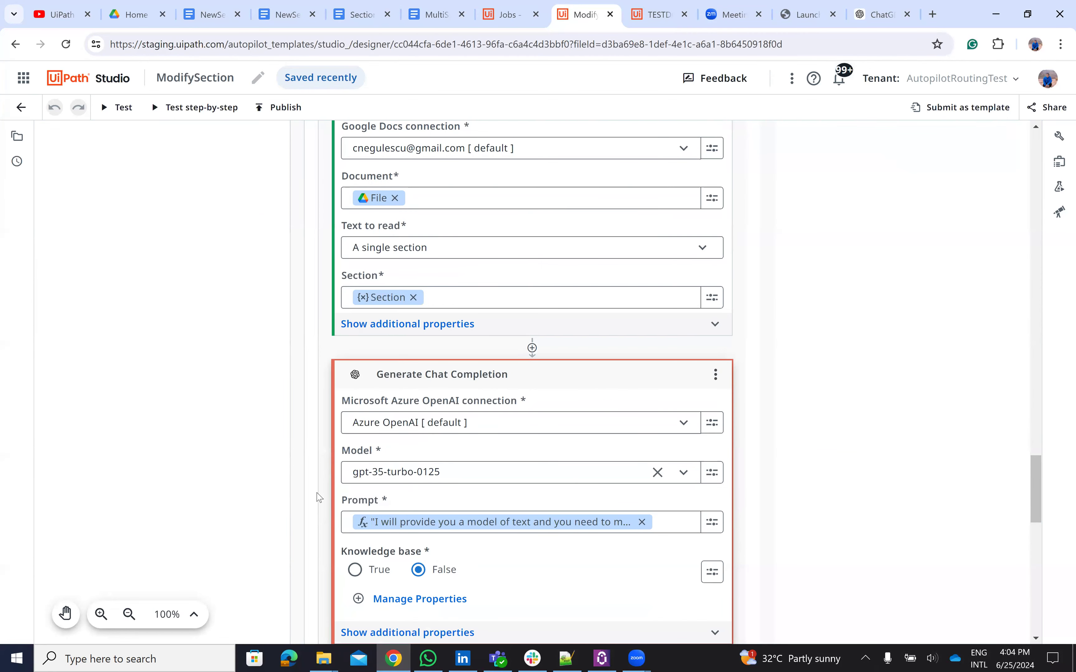
pyautogui.scroll(-8, 324, 507)
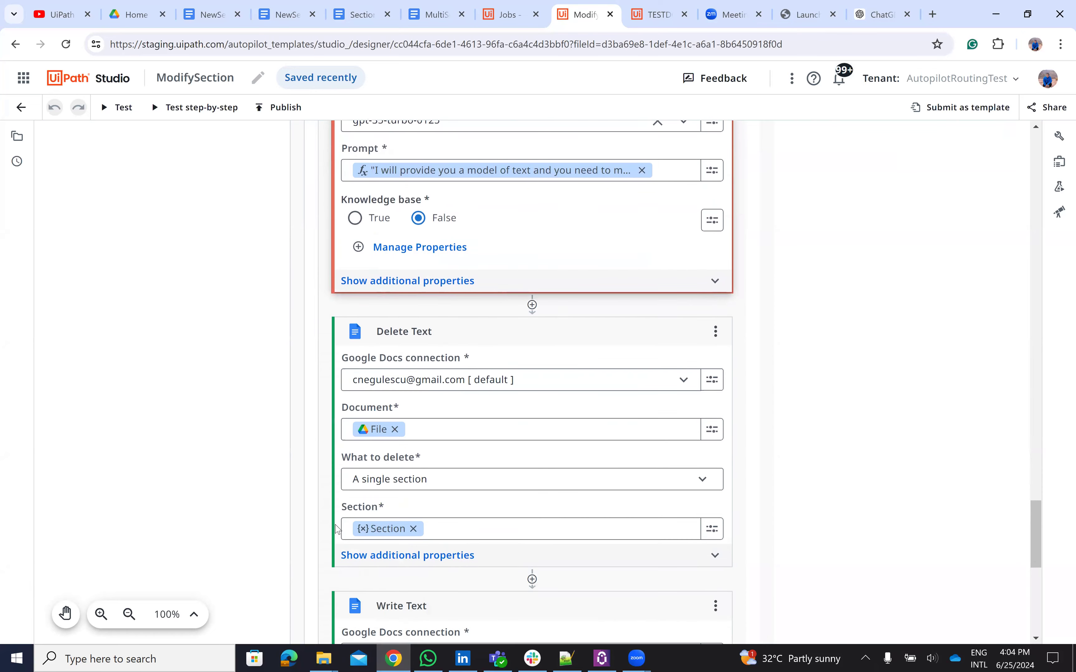
pyautogui.scroll(-5, 336, 529)
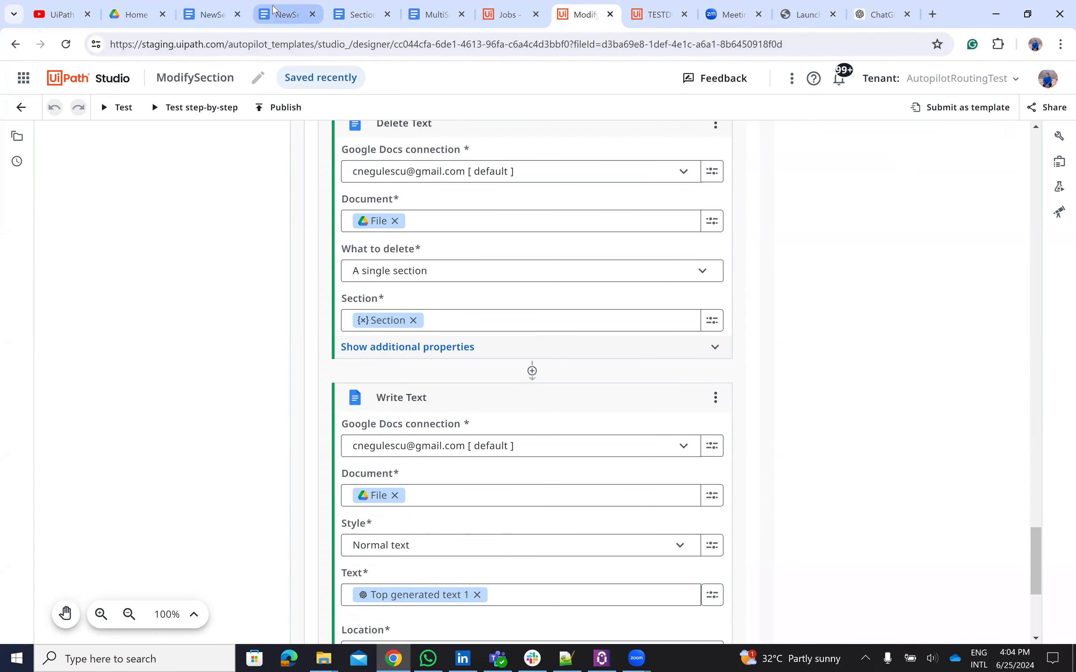
# Step: Compare the NewSection187 document with the workflow's Delete Text and Write Text activities, the original Sections document and the MultiSec document
pyautogui.click(274, 12)
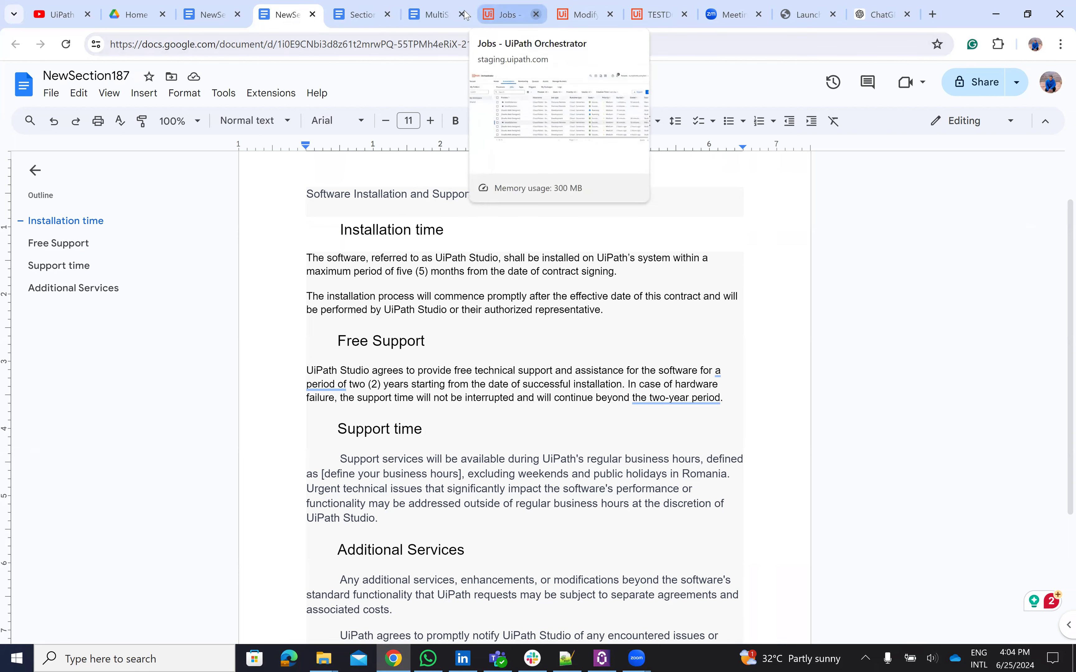
pyautogui.click(596, 18)
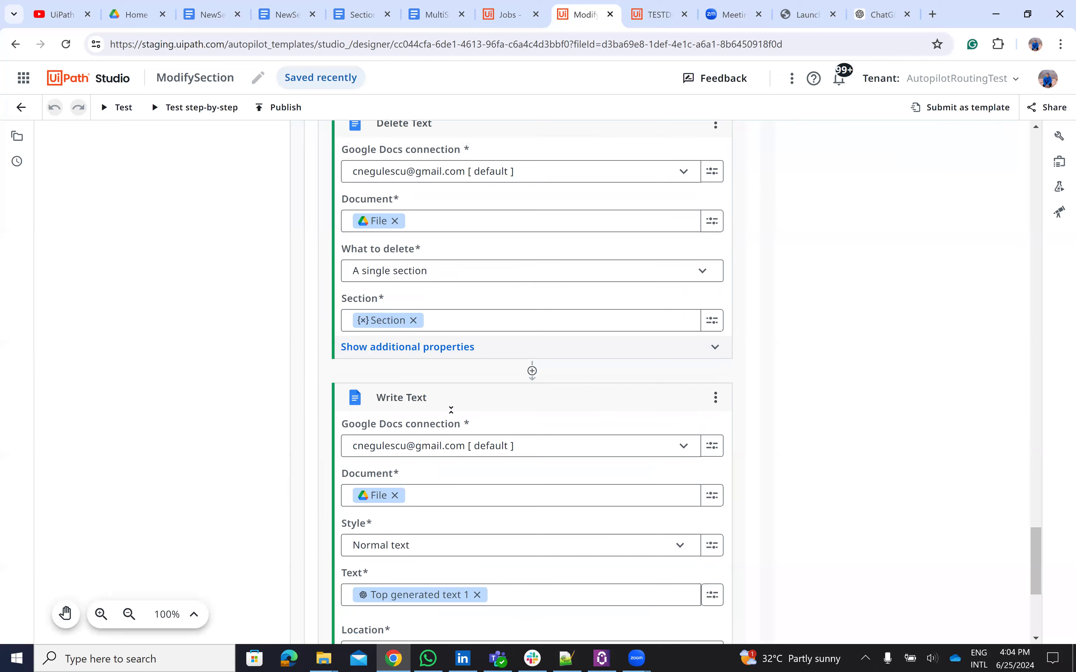
pyautogui.scroll(-4, 449, 408)
pyautogui.scroll(10, 531, 353)
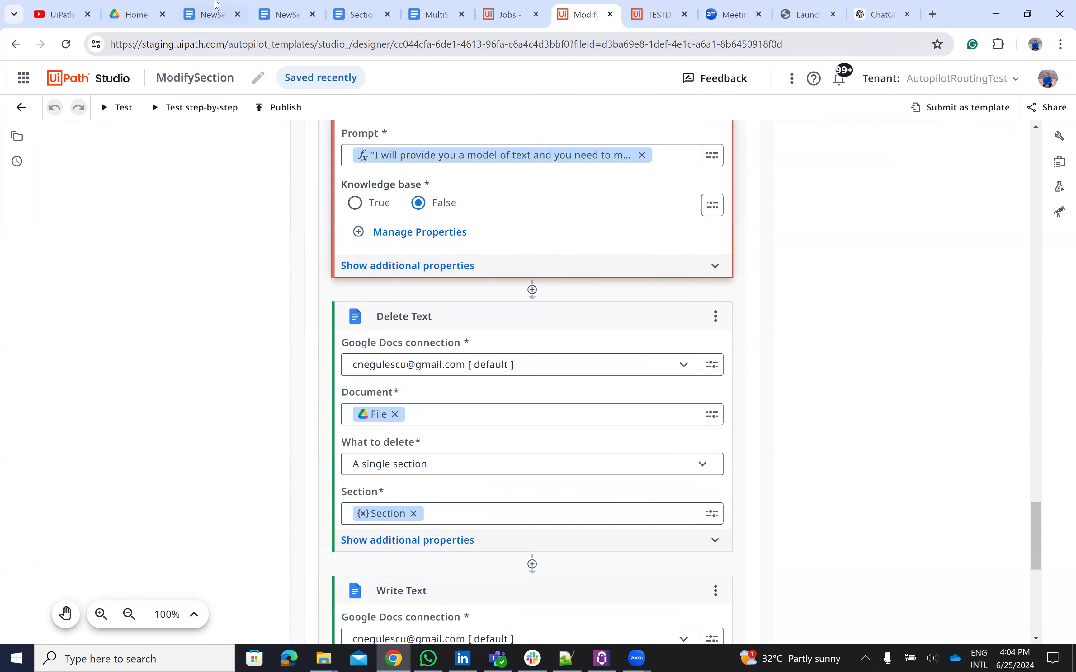
pyautogui.click(355, 14)
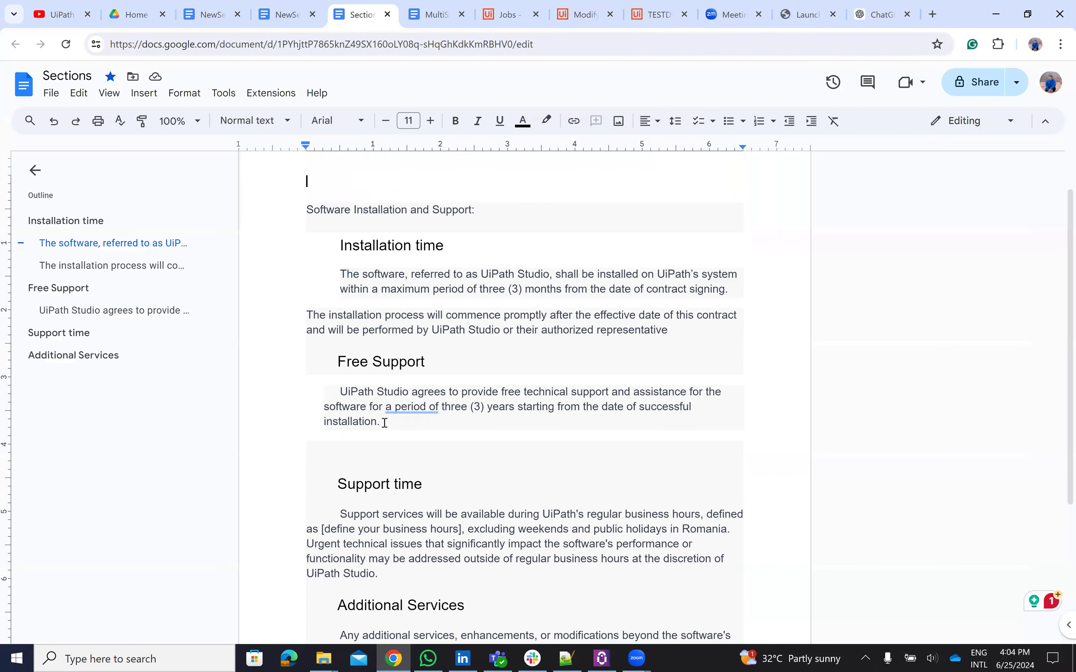
pyautogui.click(434, 15)
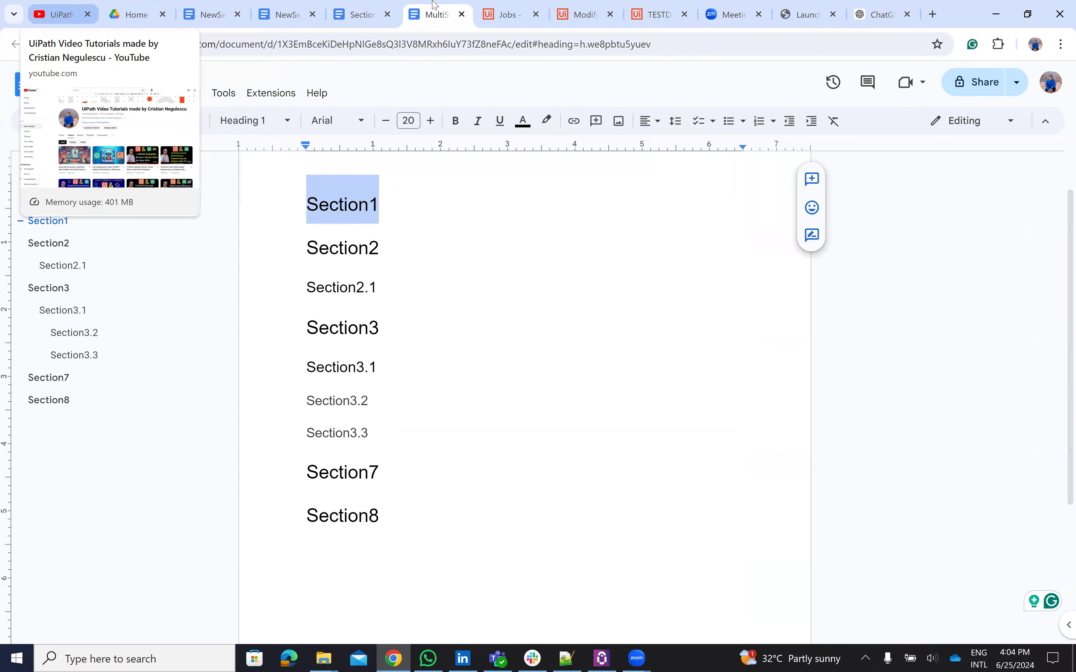
# Step: Review the Sections GPT conversation in ChatGPT and show the videos page of the UiPath tutorials channel on YouTube
pyautogui.click(878, 14)
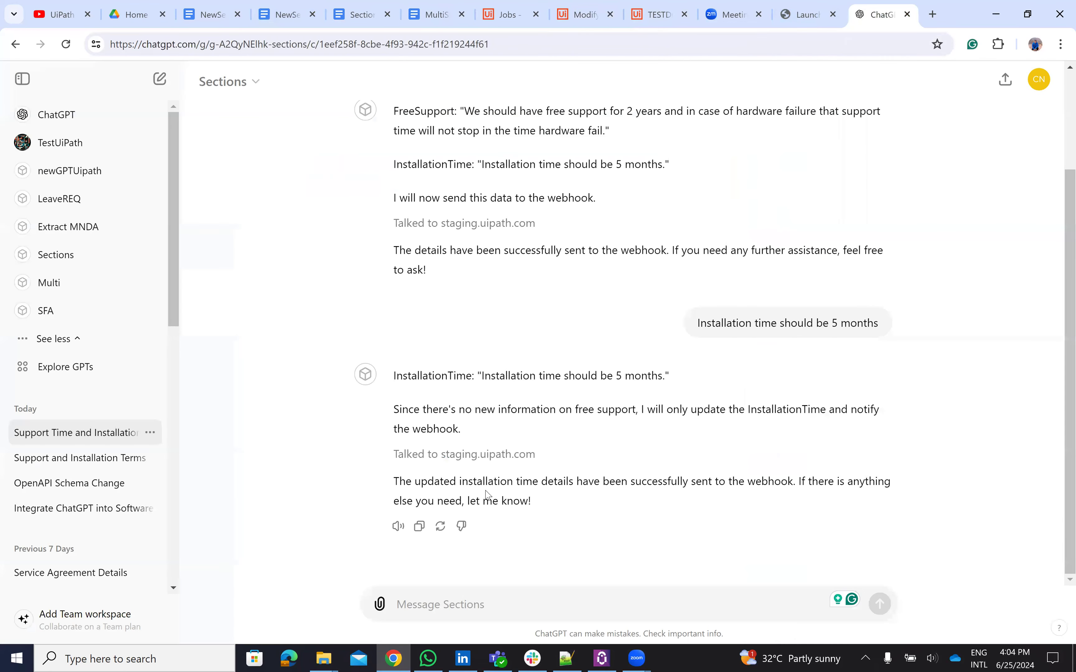
pyautogui.scroll(2, 485, 488)
pyautogui.click(58, 14)
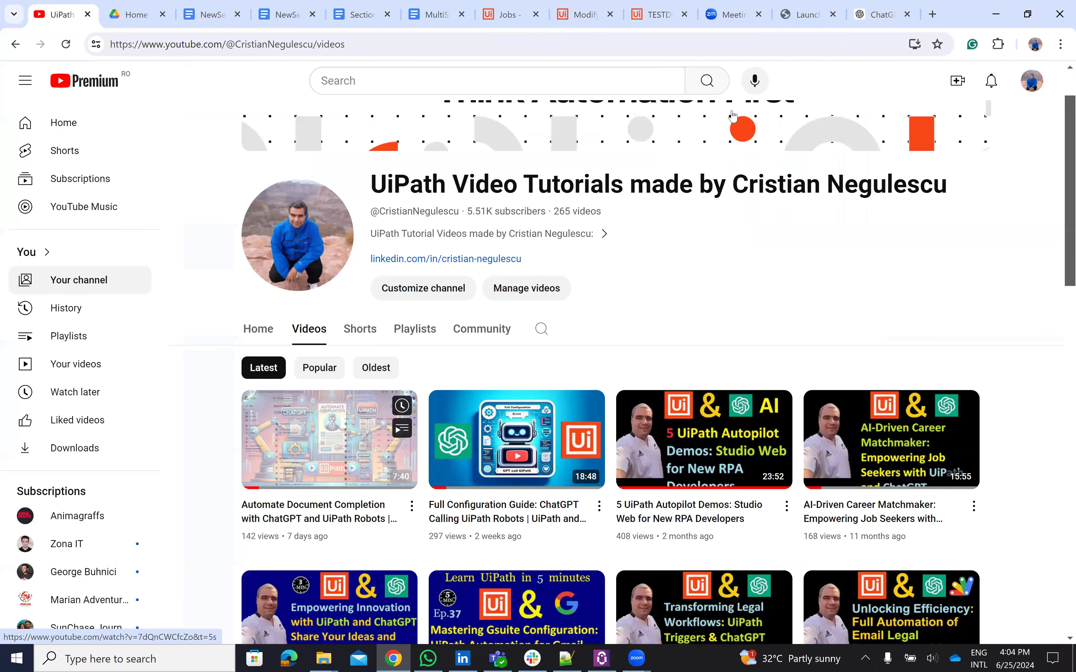
pyautogui.click(873, 15)
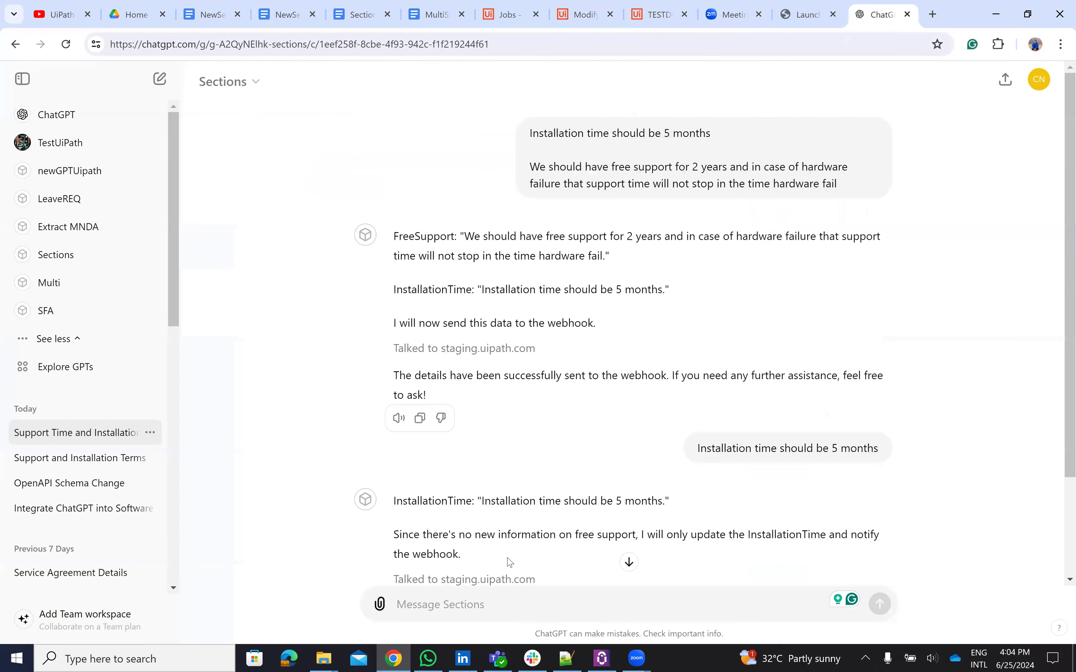
pyautogui.scroll(-3, 451, 520)
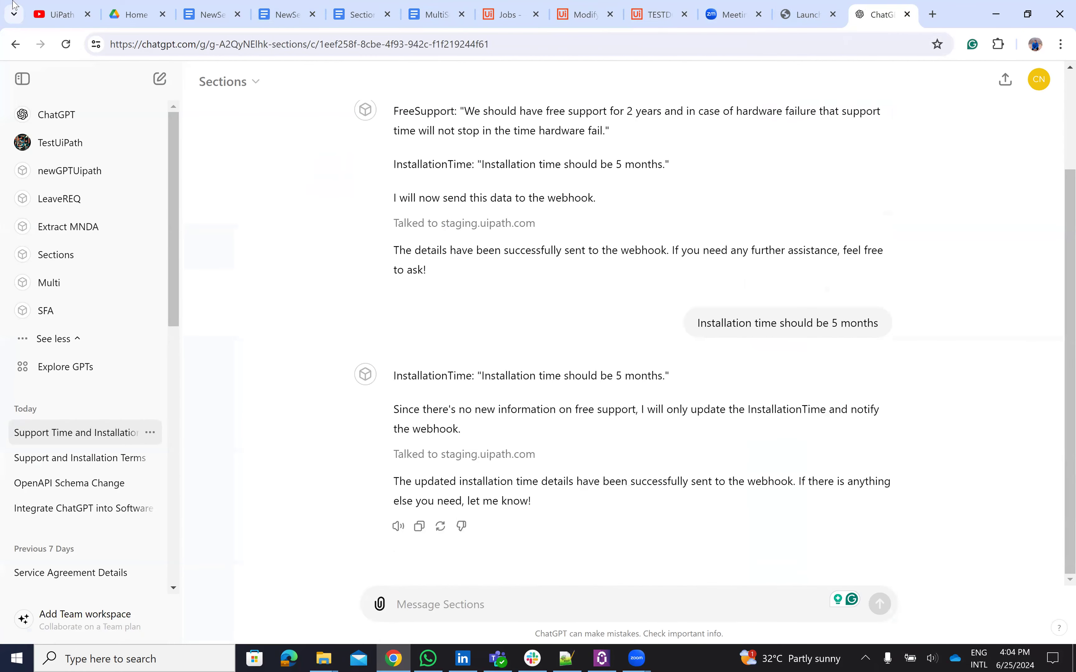
pyautogui.click(51, 15)
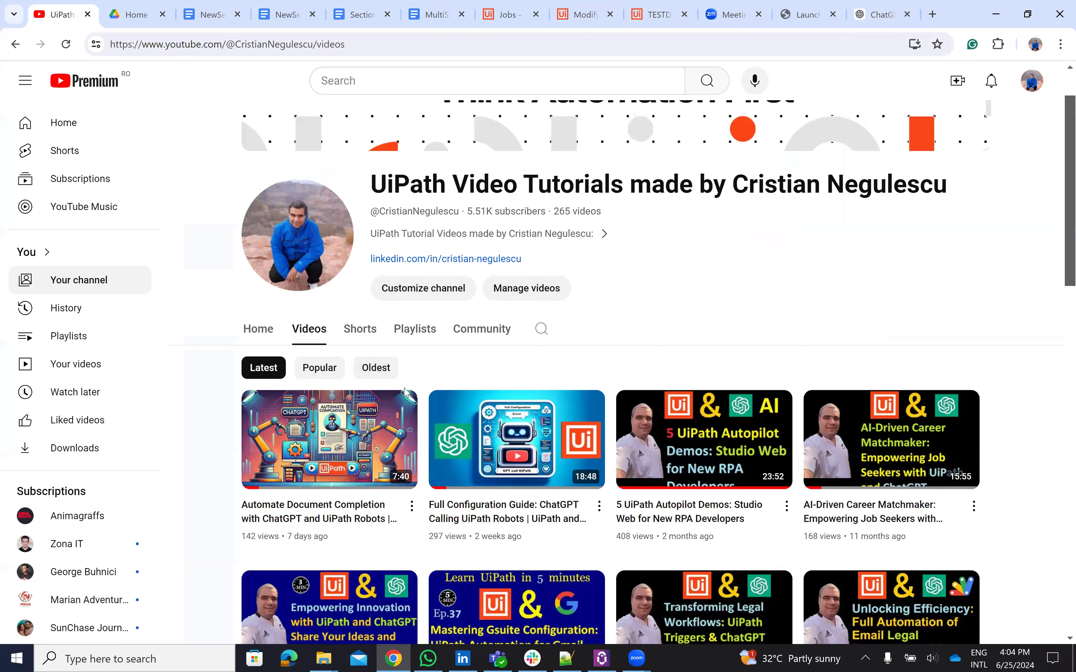